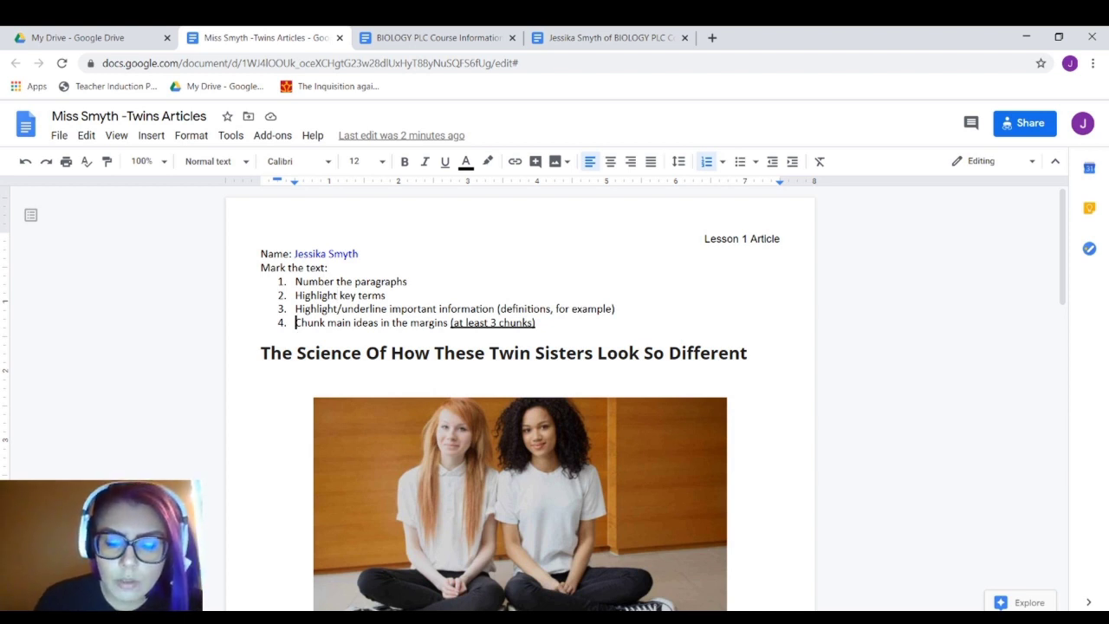
Append '/Summary Sentence' after 'ideas' in instruction 4 so it reads 'Chunk main ideas/Summary Sentence in the margins'
left_click(380, 322)
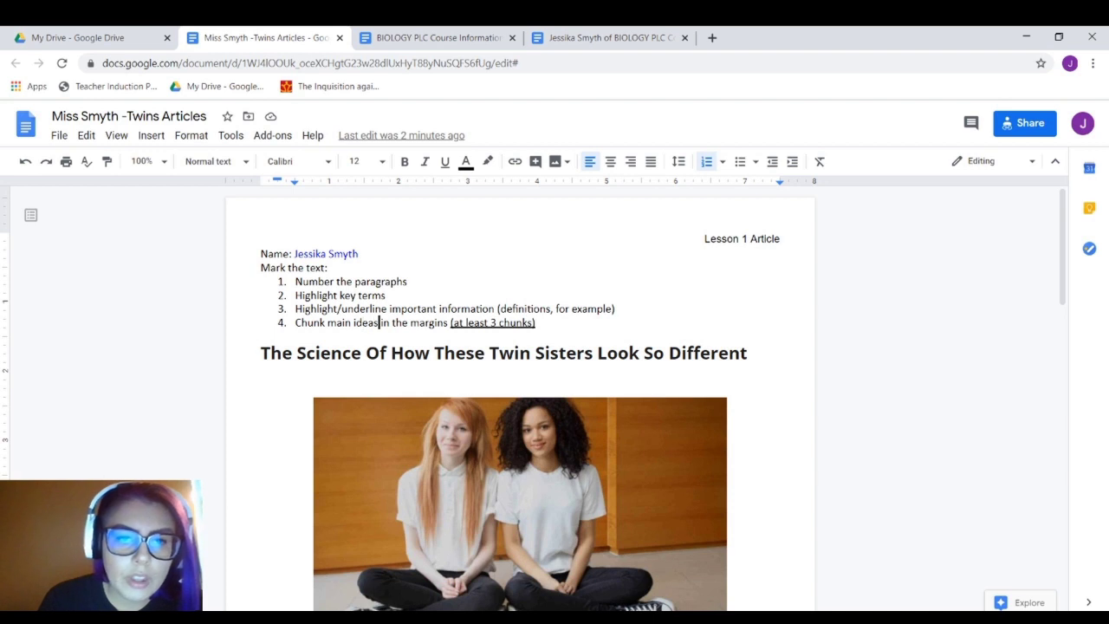
type("/Summary S")
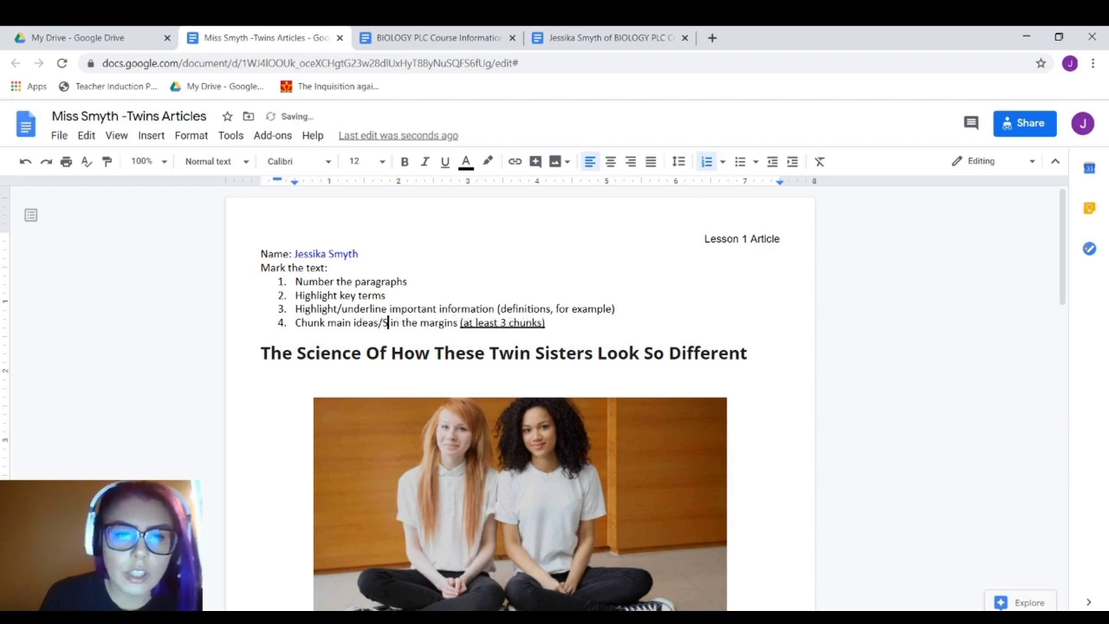
type("entence")
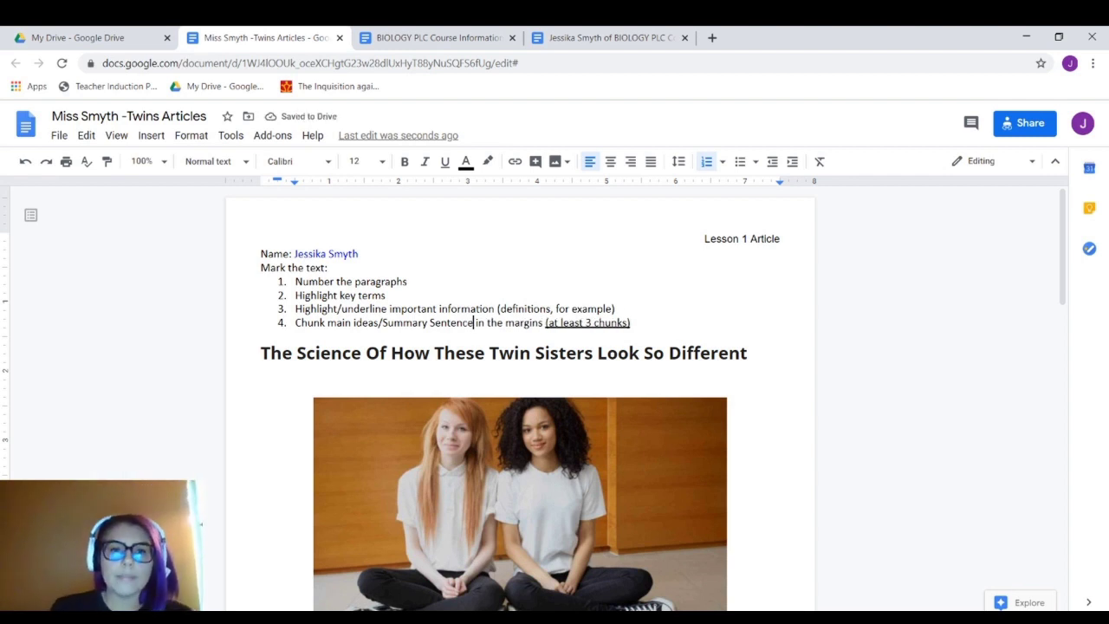
scroll(520, 398, "down", 1)
scroll(521, 399, "down", 1)
scroll(520, 399, "up", 1)
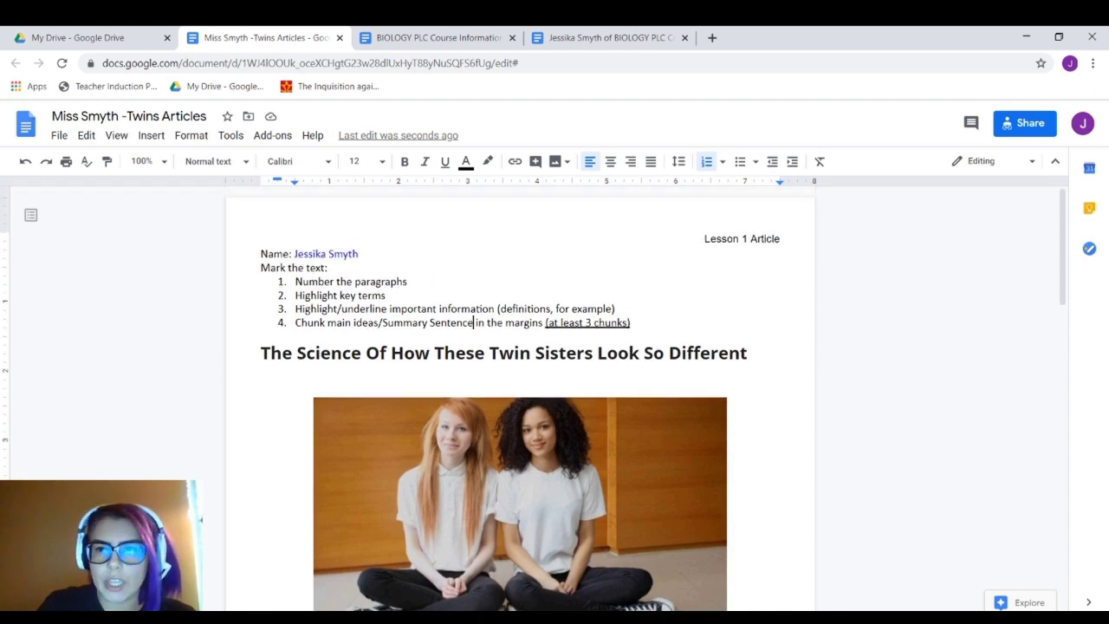
Review the marking instructions list, then scroll down to the twins article
left_click_drag(261, 268, 633, 323)
left_click(632, 322)
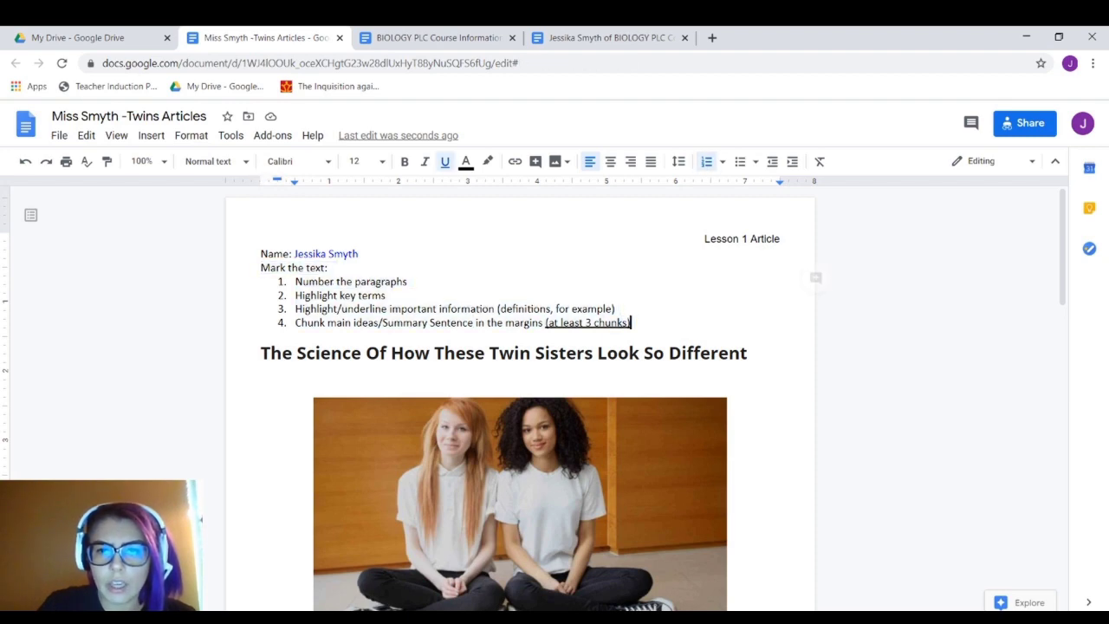
scroll(520, 399, "down", 2)
scroll(520, 399, "down", 5)
scroll(520, 399, "up", 7)
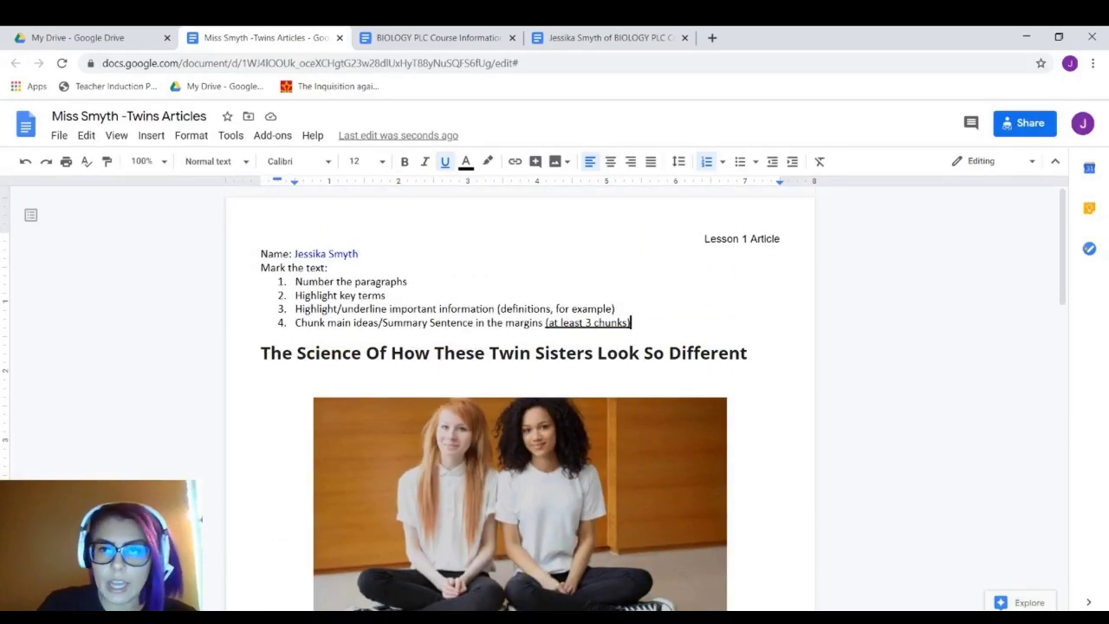
scroll(520, 399, "down", 2)
scroll(520, 399, "down", 4)
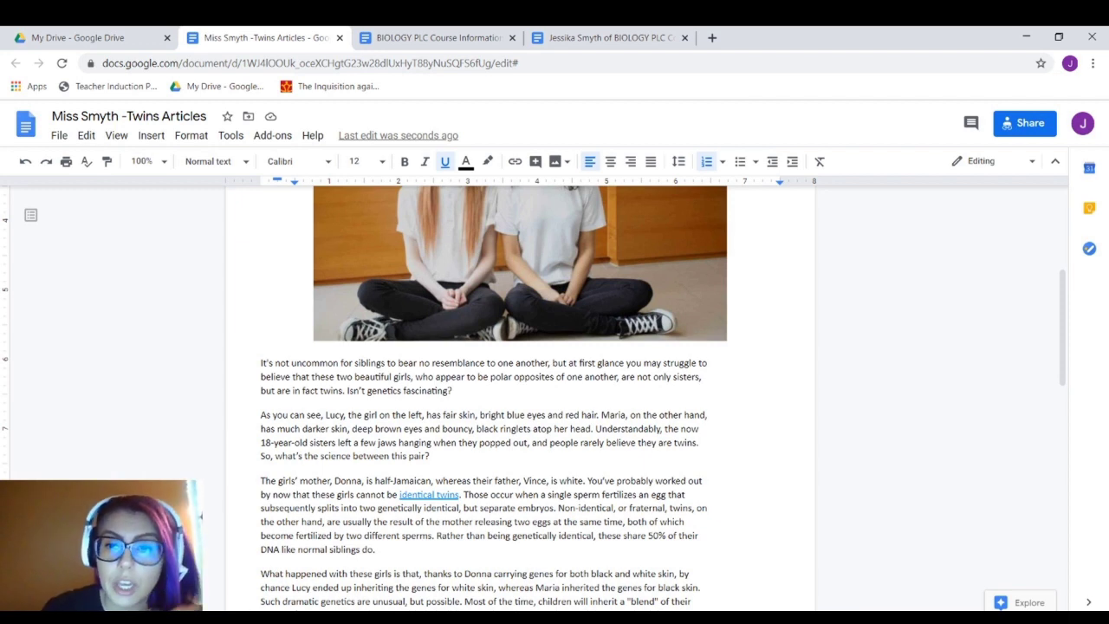
scroll(520, 399, "up", 4)
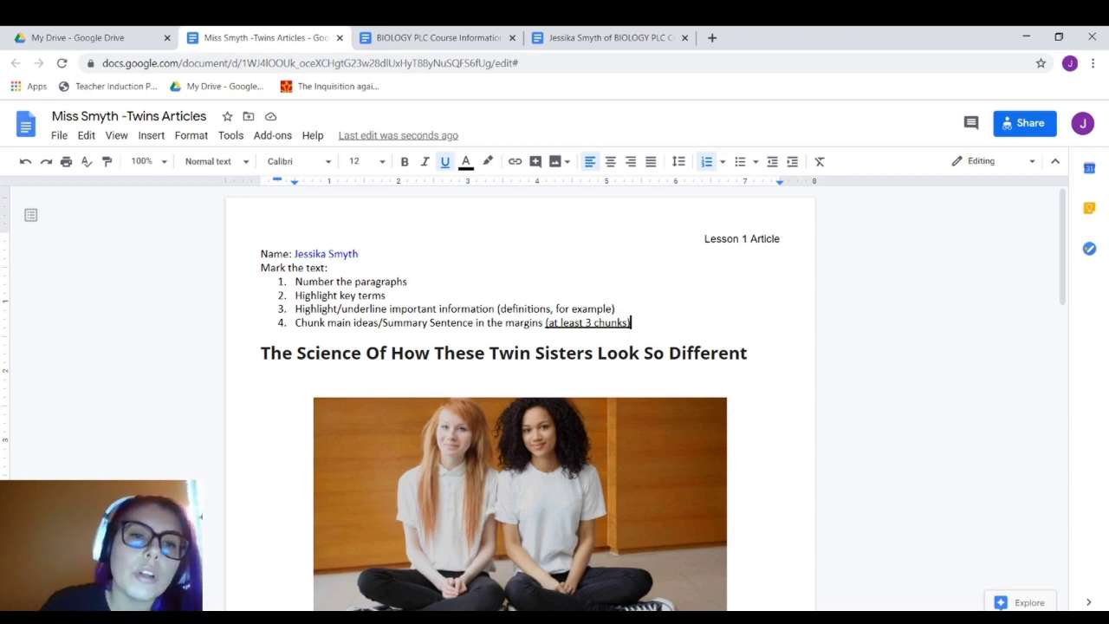
scroll(520, 390, "down", 2)
scroll(520, 390, "down", 2)
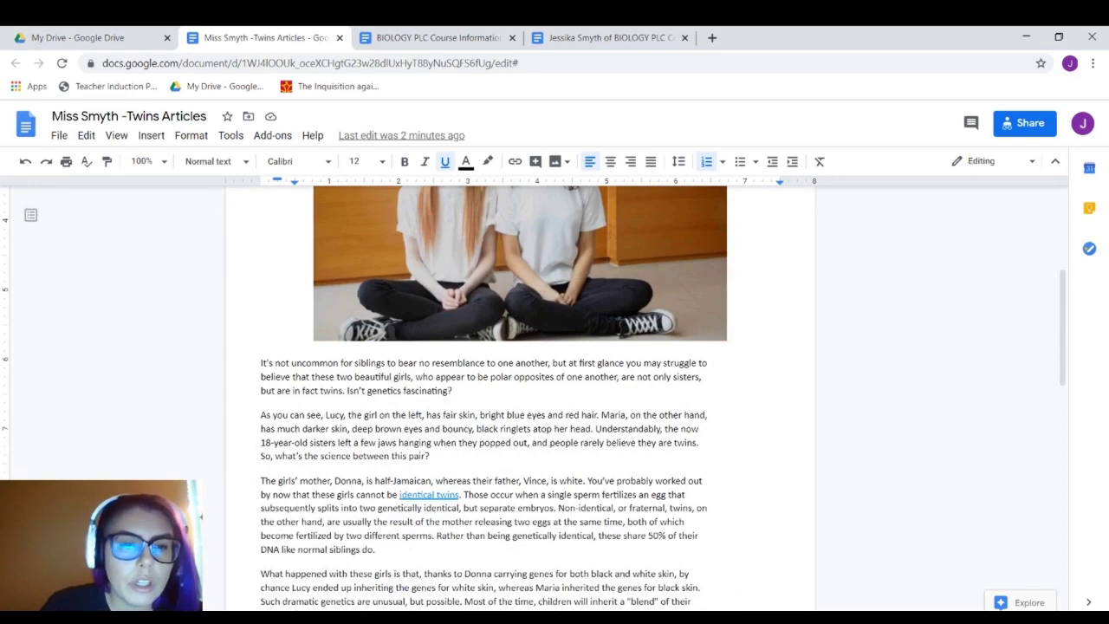
scroll(520, 390, "down", 5)
scroll(520, 390, "up", 4)
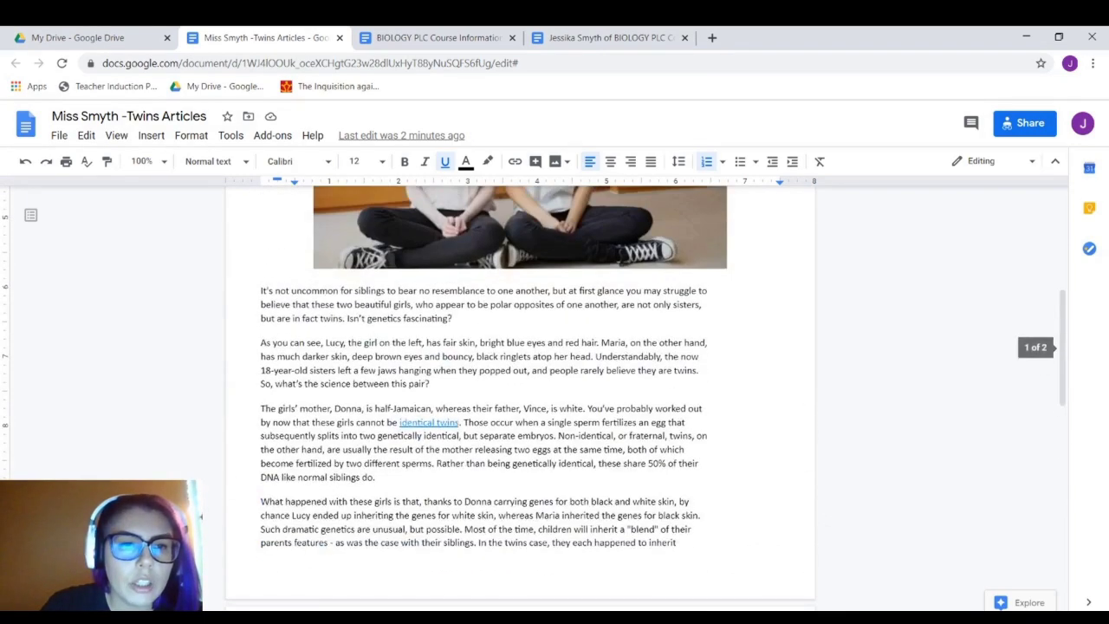
Put a bold 18-point '1' at the start of the first article paragraph
left_click(261, 292)
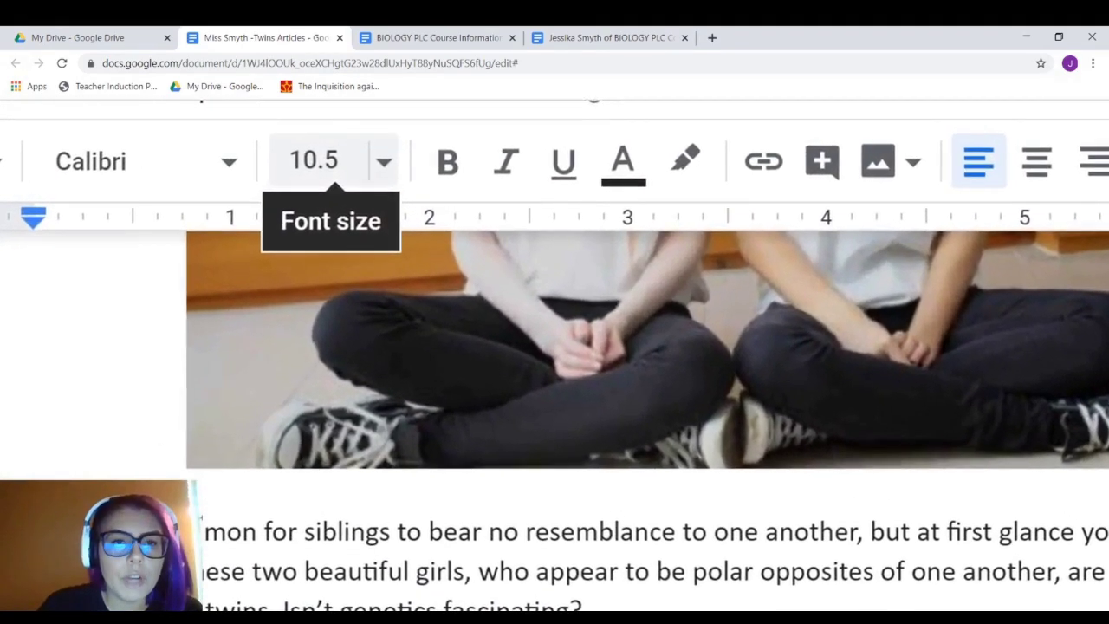
left_click(321, 160)
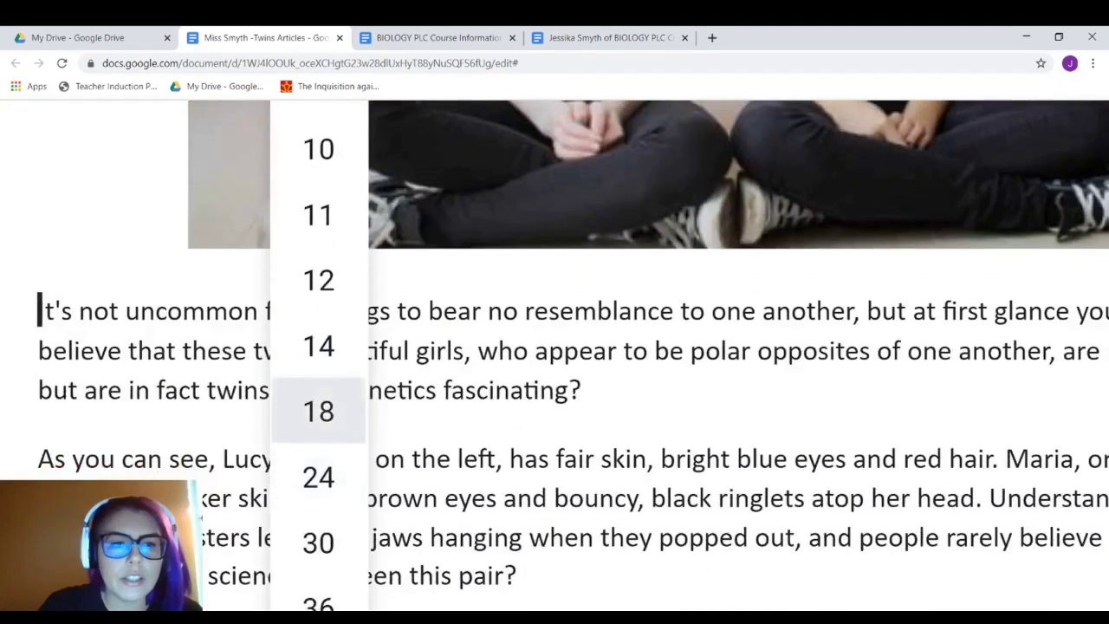
left_click(317, 411)
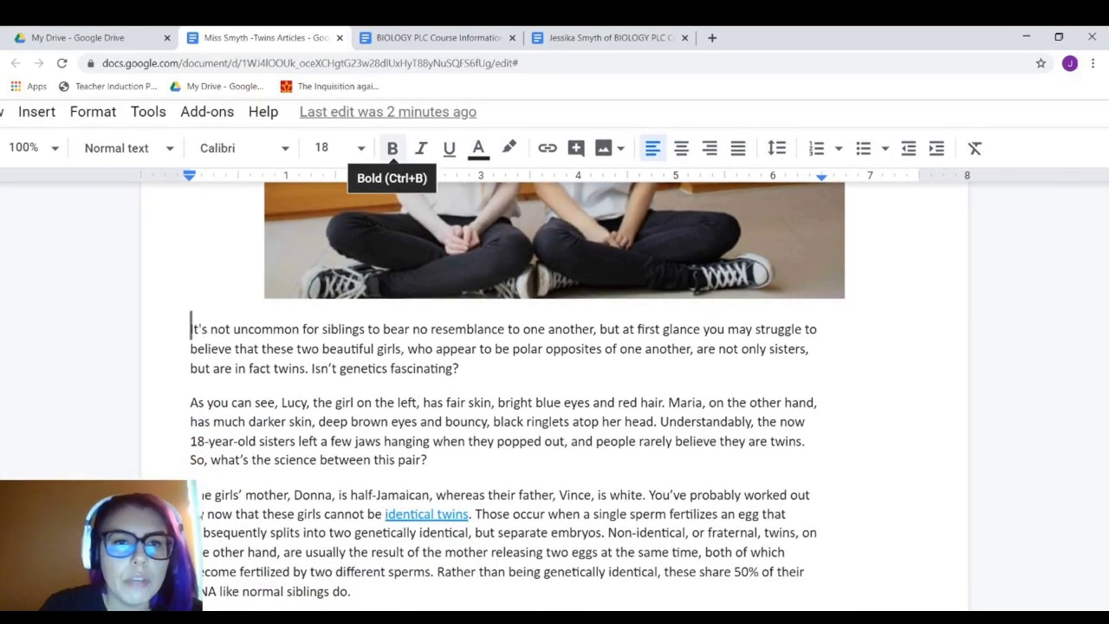
left_click(391, 148)
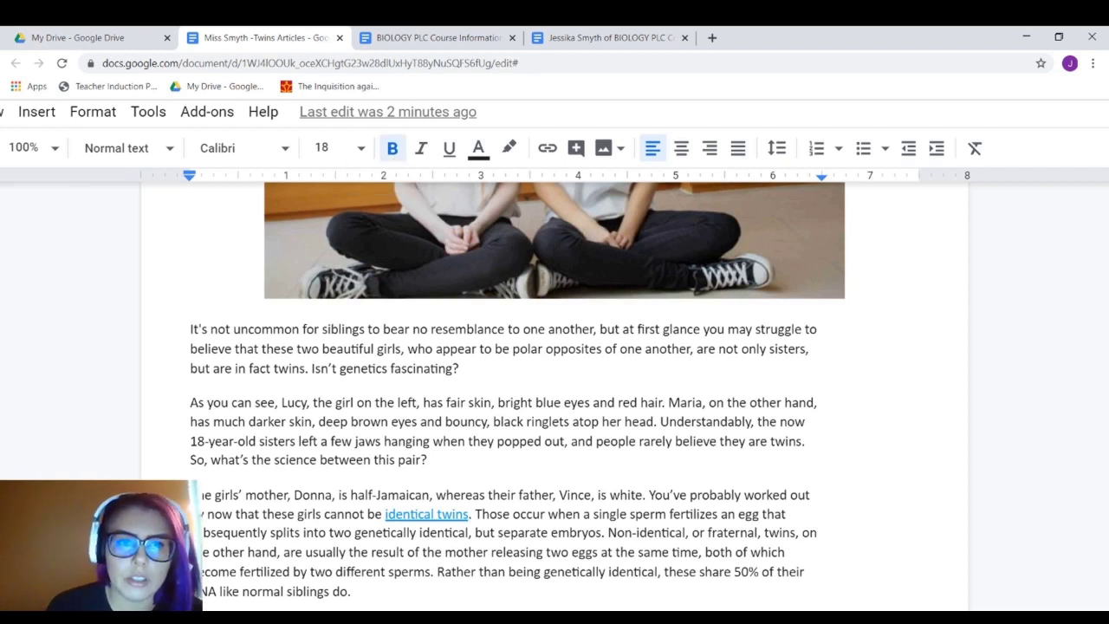
type("1")
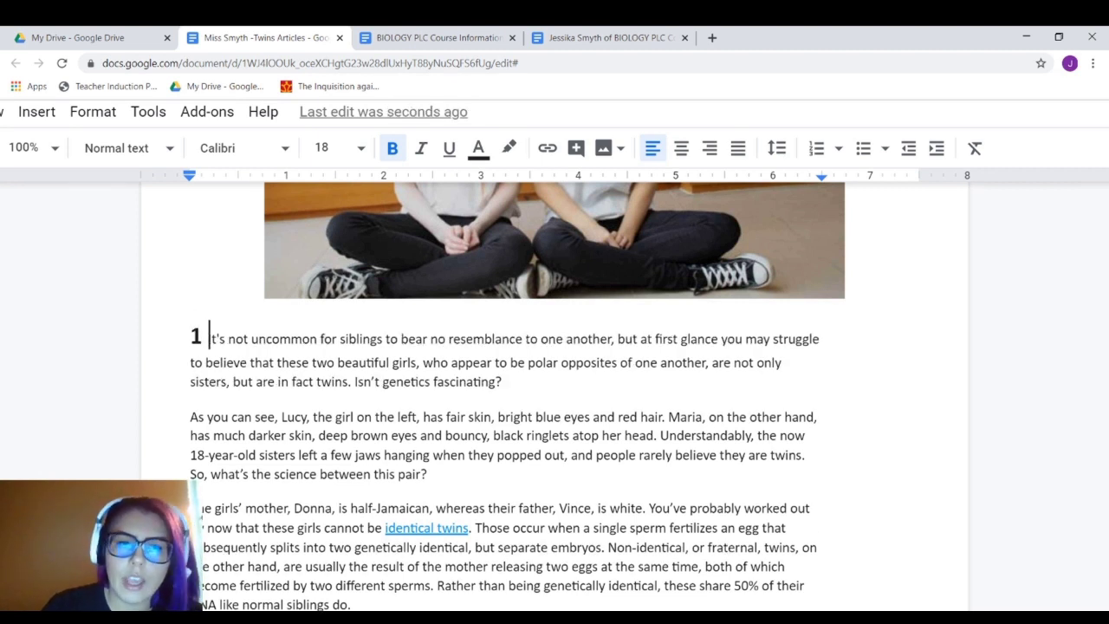
key("shift+Home")
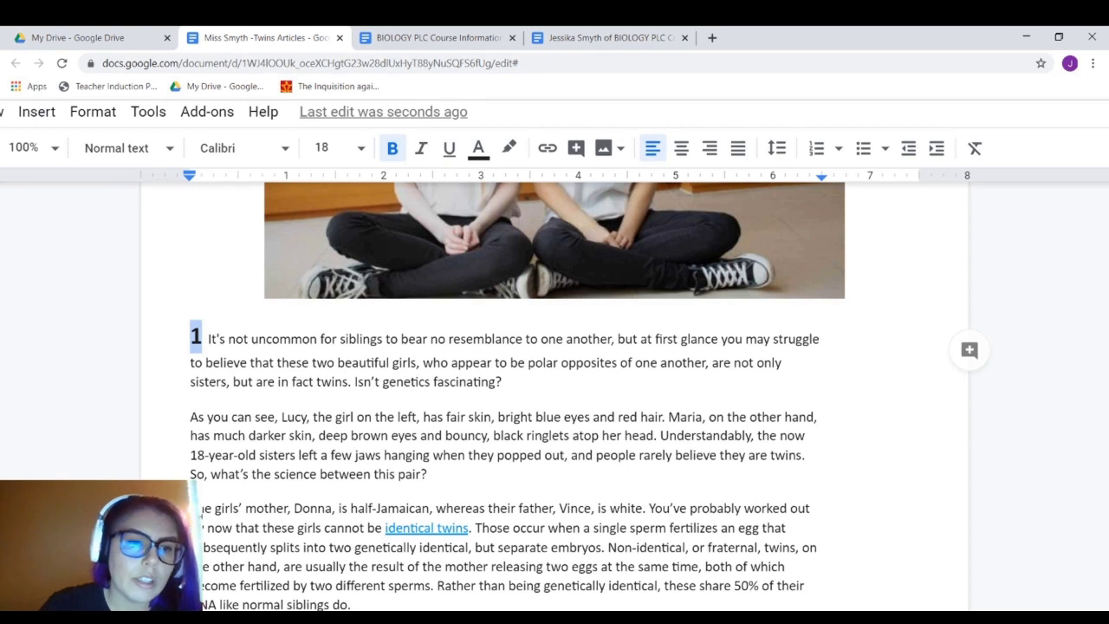
Put a bold 18-point '2' before the 'As you can see' paragraph
left_click(191, 417)
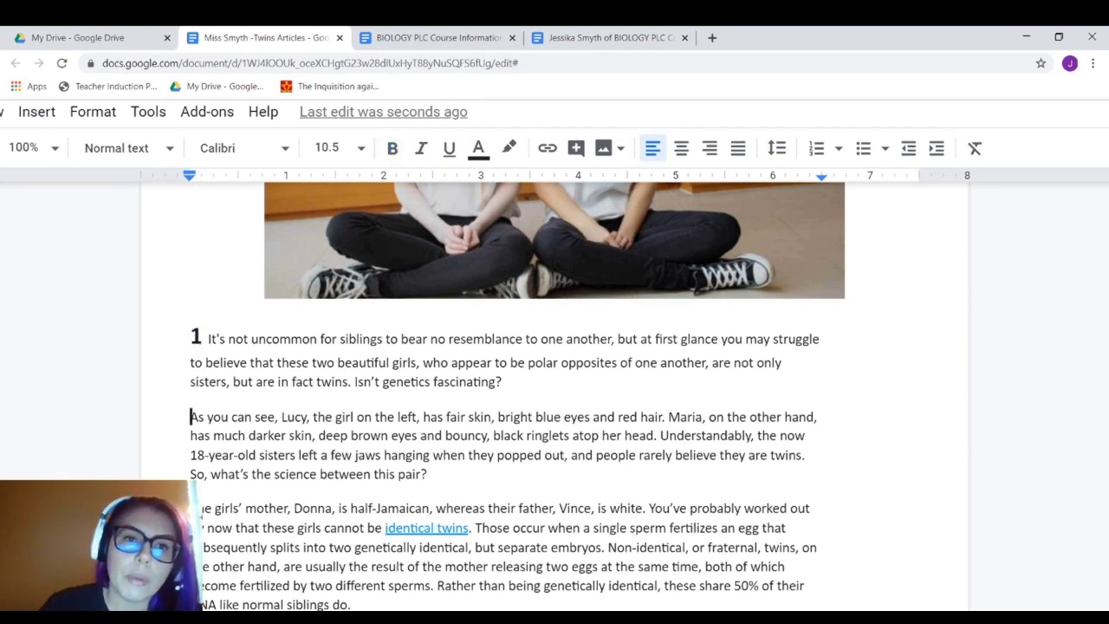
left_click(328, 148)
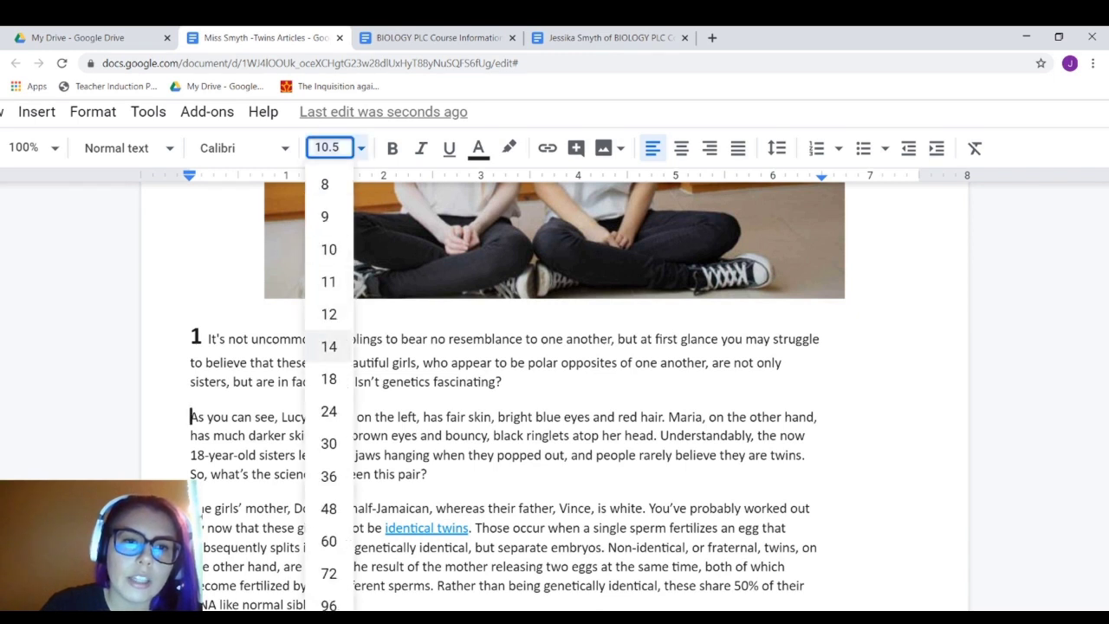
left_click(328, 379)
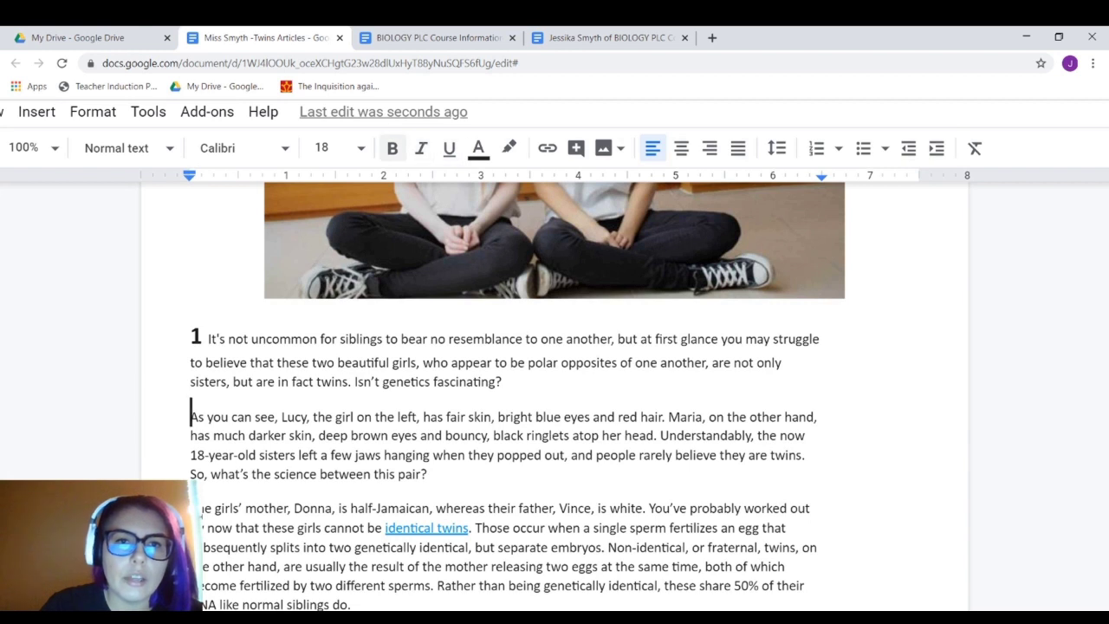
left_click(391, 148)
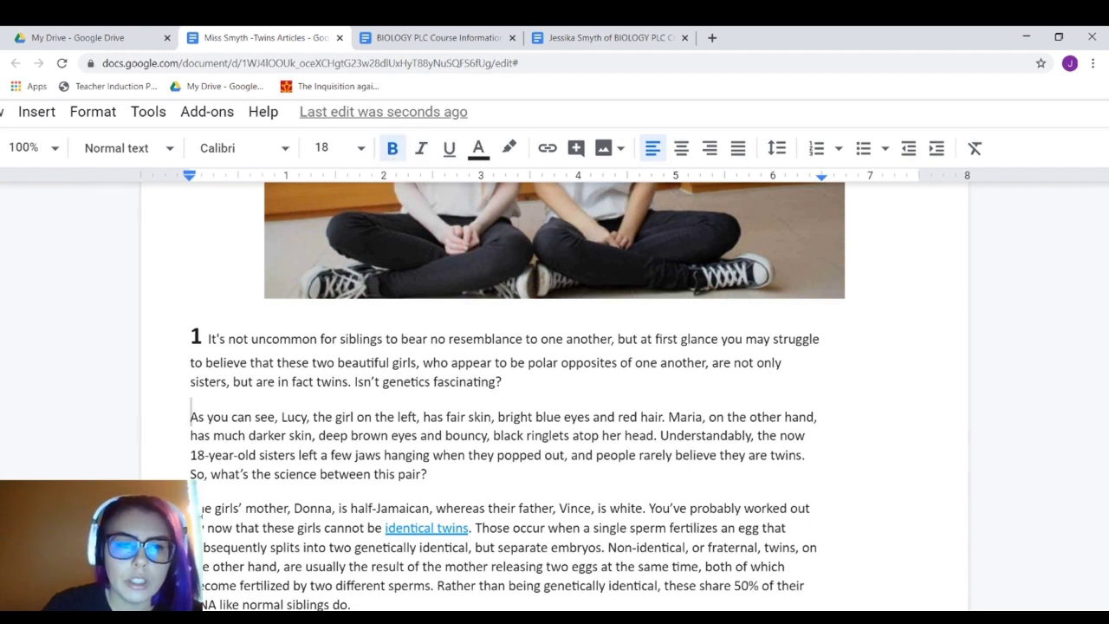
type("2")
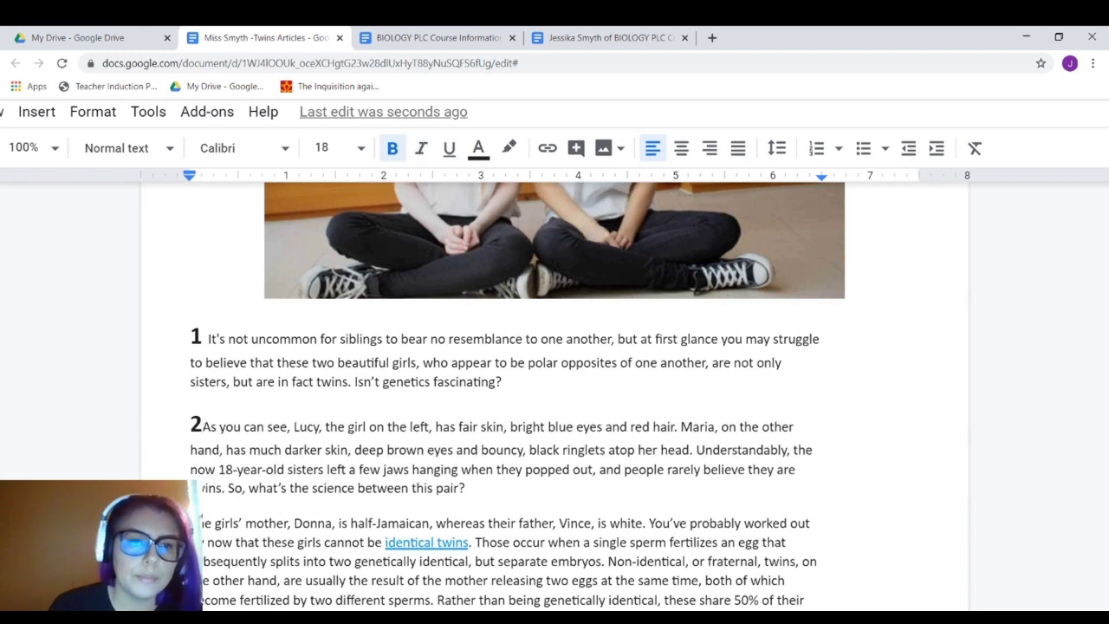
scroll(555, 396, "down", 3)
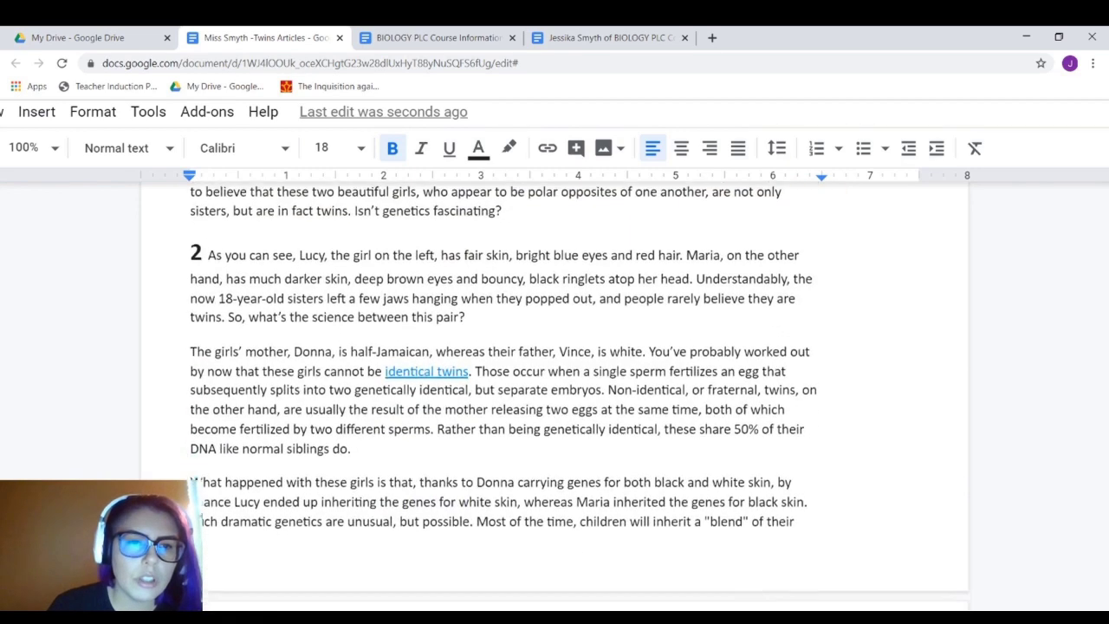
Put 18-point '3' and '4' before the 'The girls' mother' and 'What happened' paragraphs
left_click(191, 338)
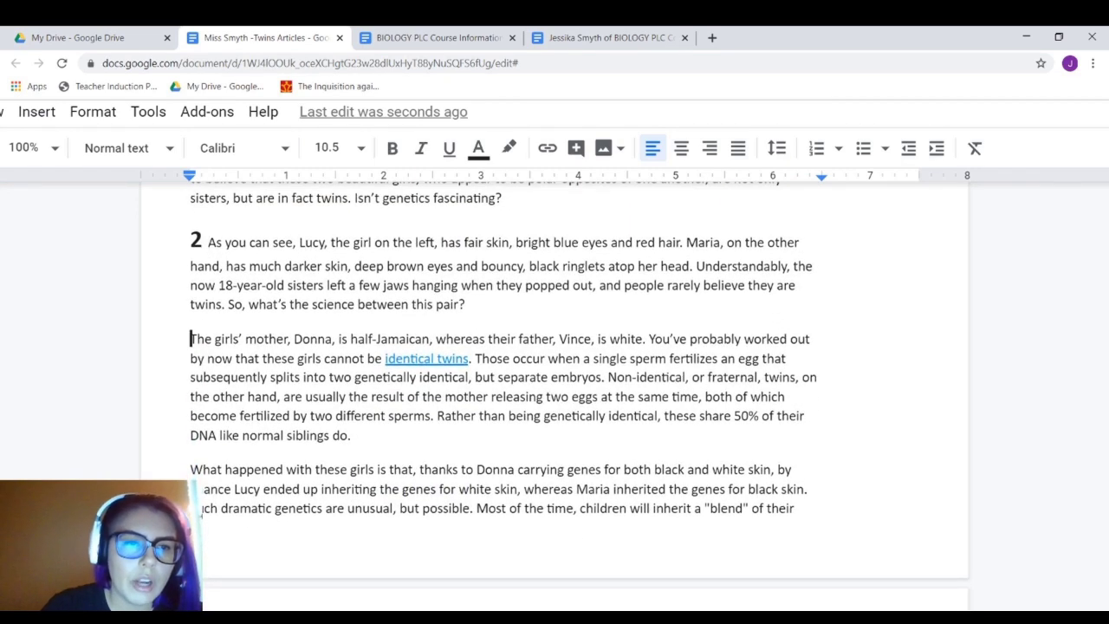
left_click(338, 147)
left_click(330, 376)
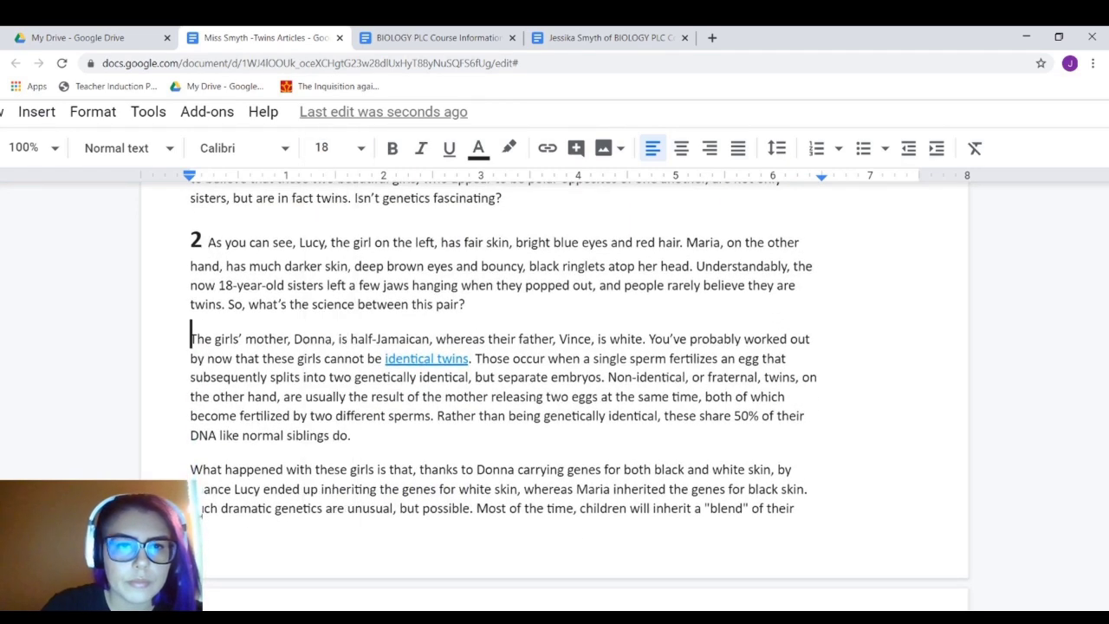
type("3")
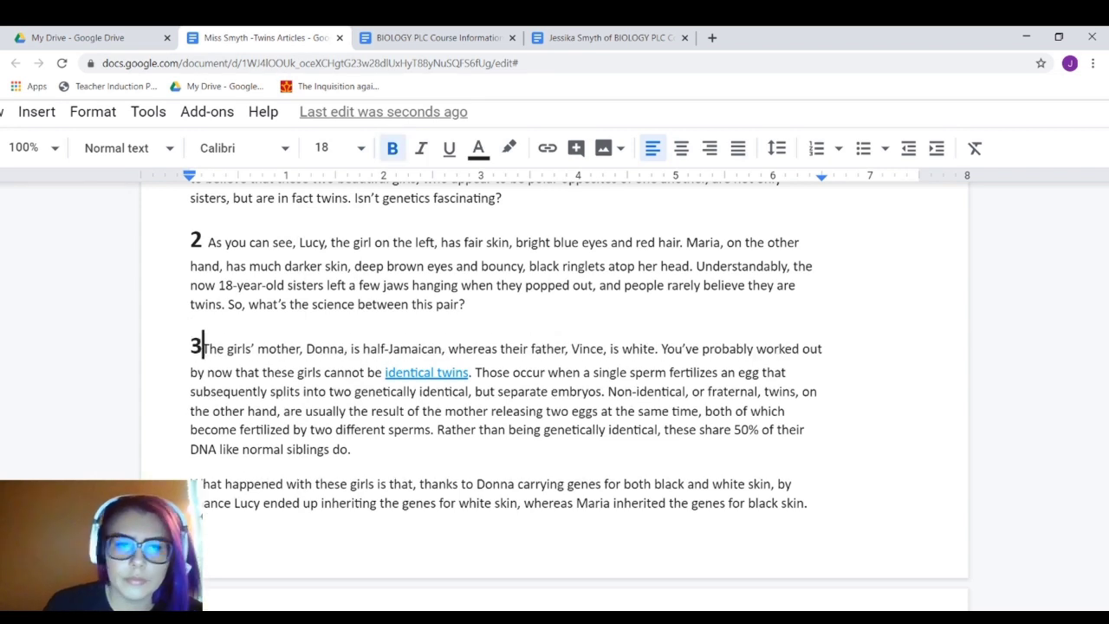
left_click(213, 349)
left_click(329, 147)
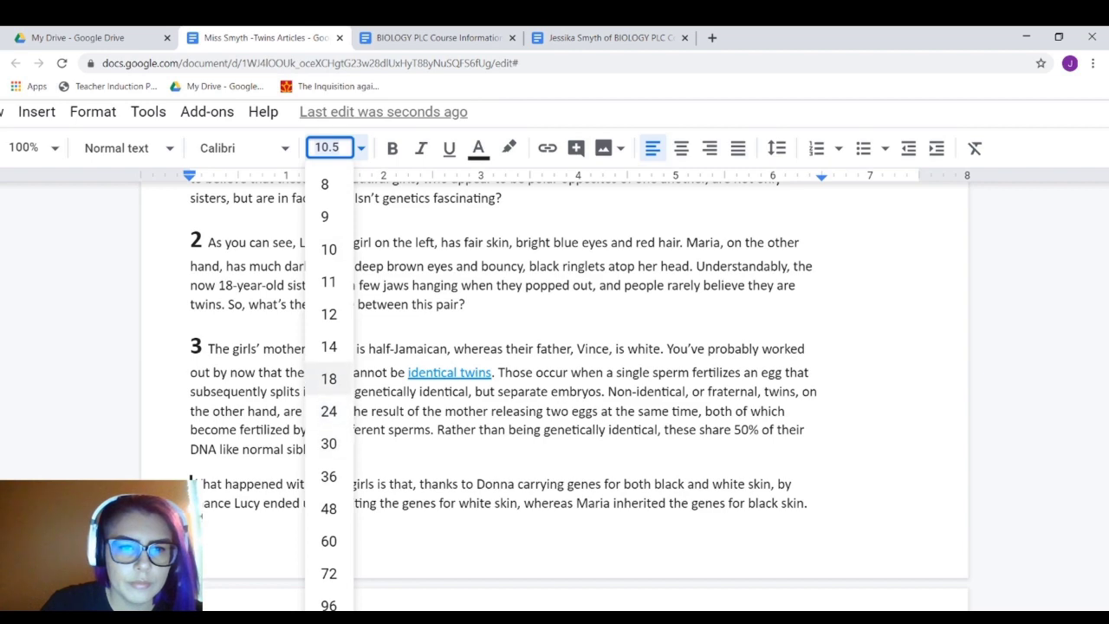
left_click(329, 379)
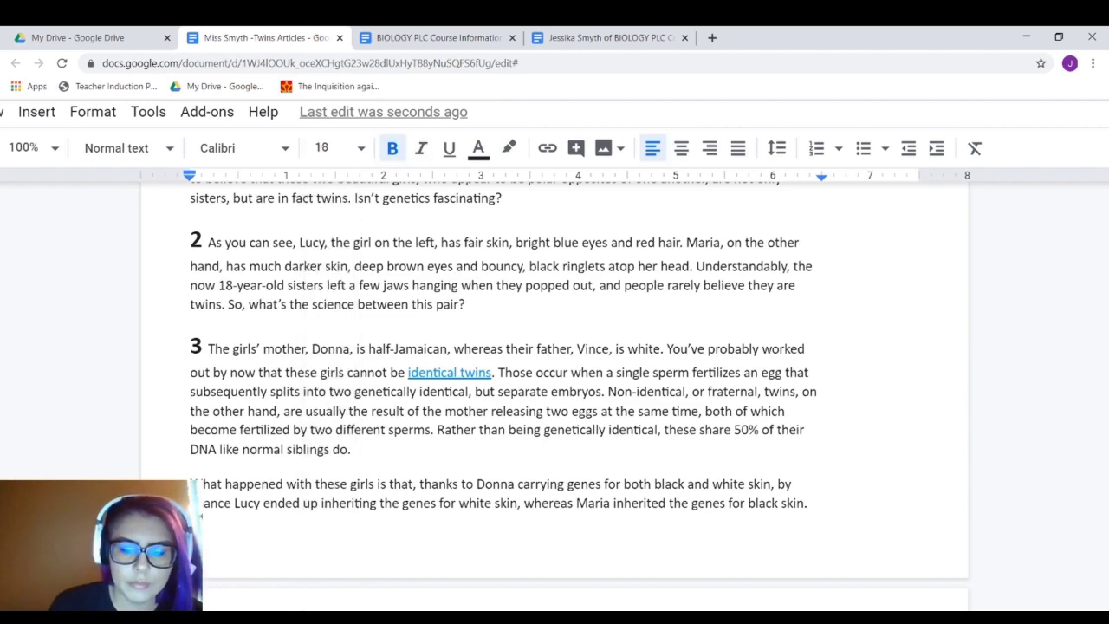
type("4")
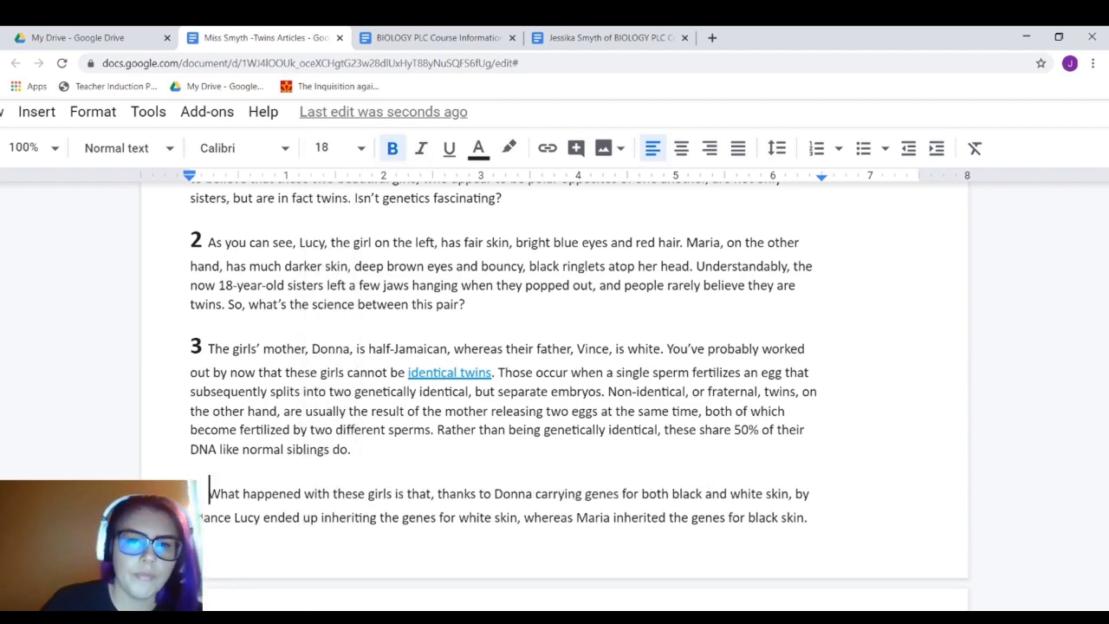
scroll(555, 346, "down", 1)
scroll(555, 390, "down", 3)
scroll(554, 390, "up", 2)
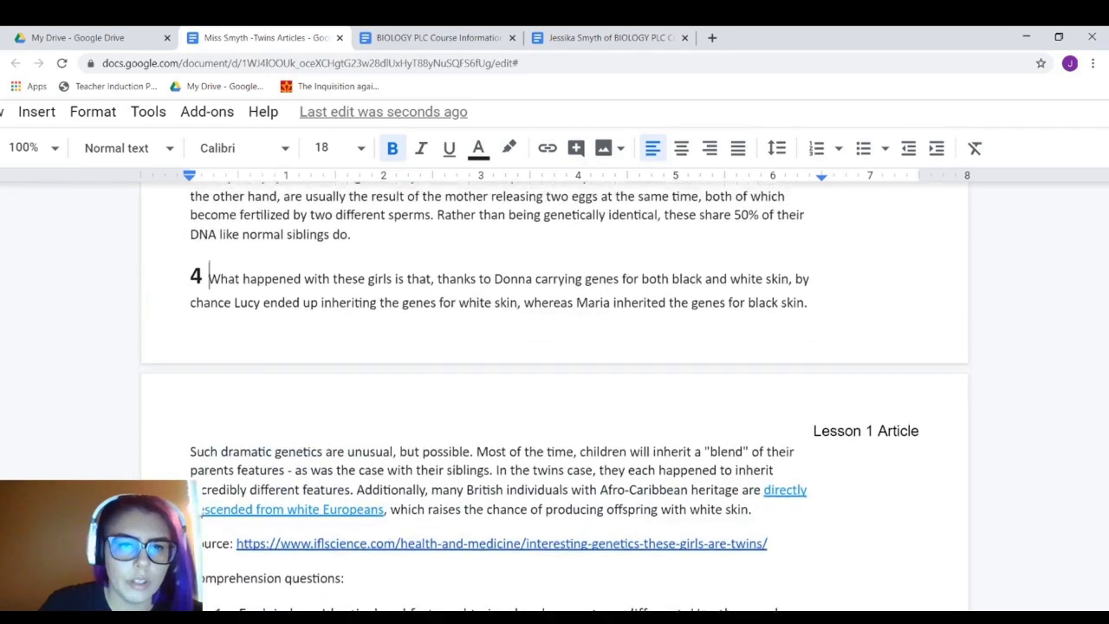
scroll(554, 394, "up", 4)
key("ctrl+Home")
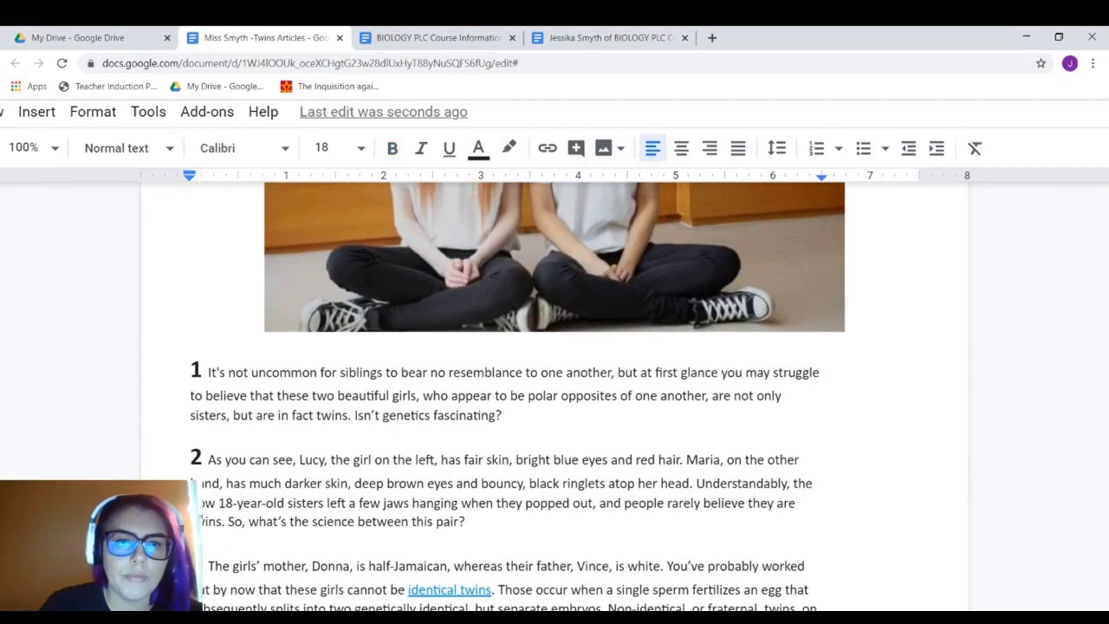
Delete 'Highlight/' from instruction 3 so it starts with a capital 'Underline important information'
left_click_drag(239, 316, 396, 317)
scroll(555, 390, "down", 1)
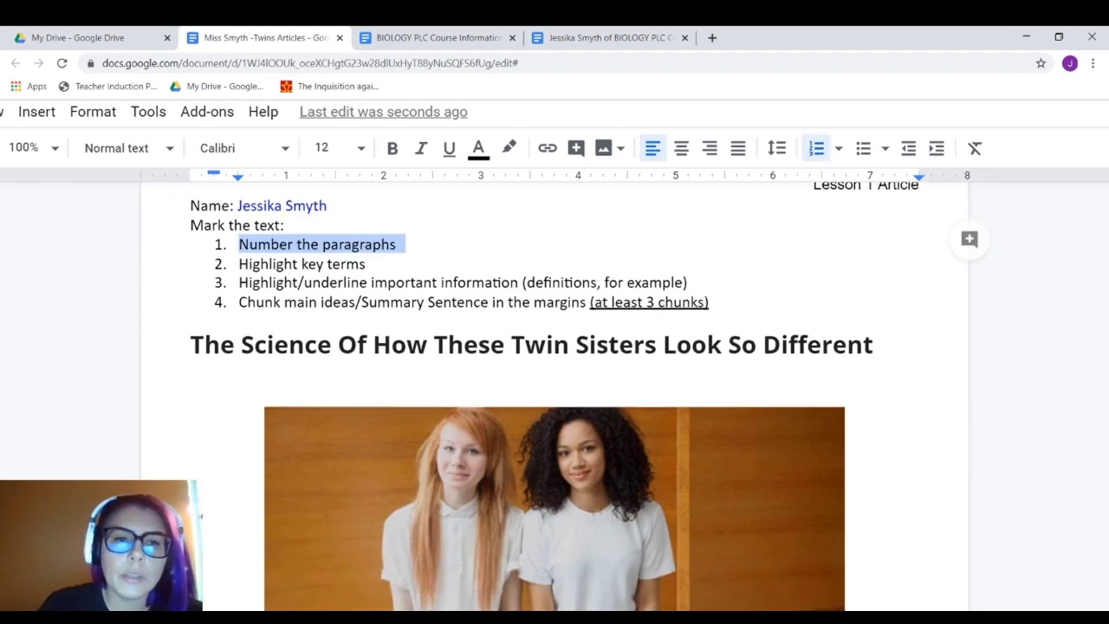
left_click_drag(307, 283, 238, 282)
key("BackSpace")
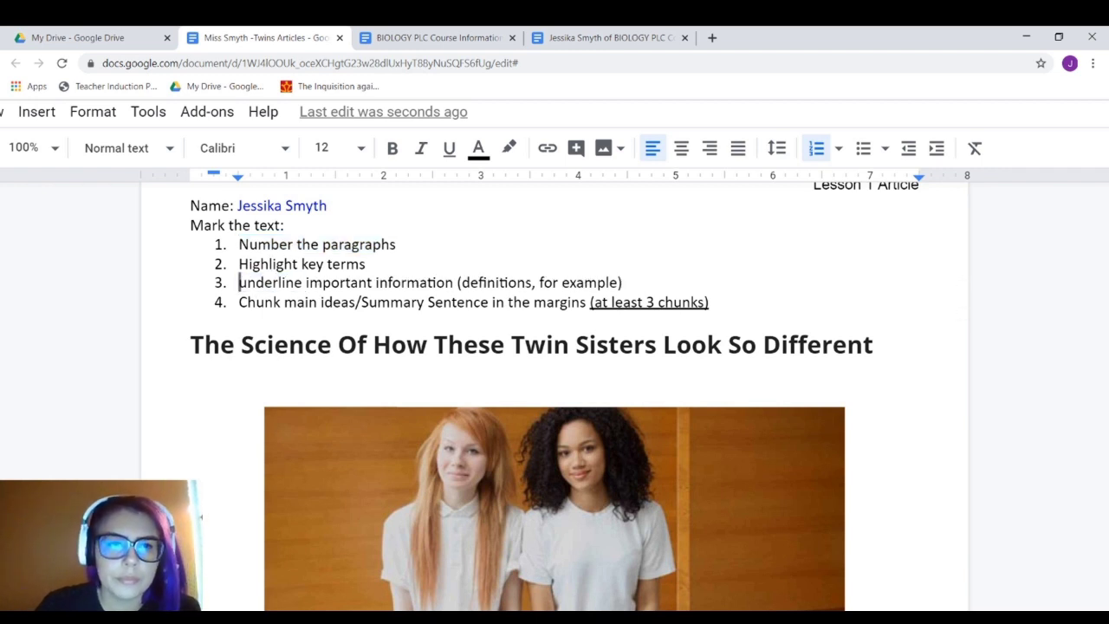
key("Delete")
type("U")
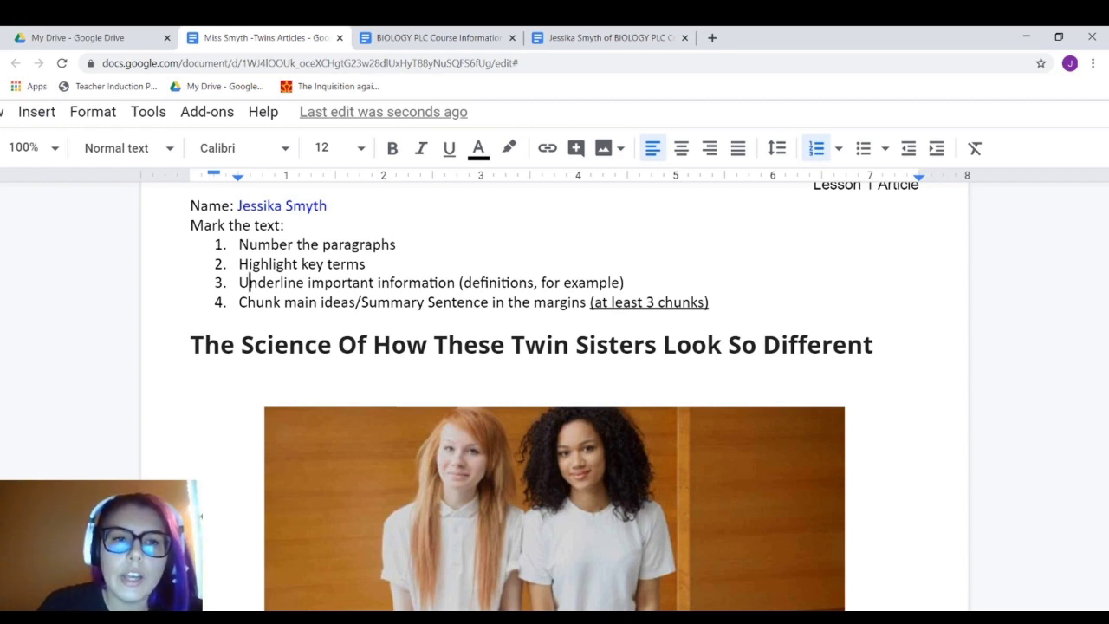
left_click_drag(239, 264, 366, 265)
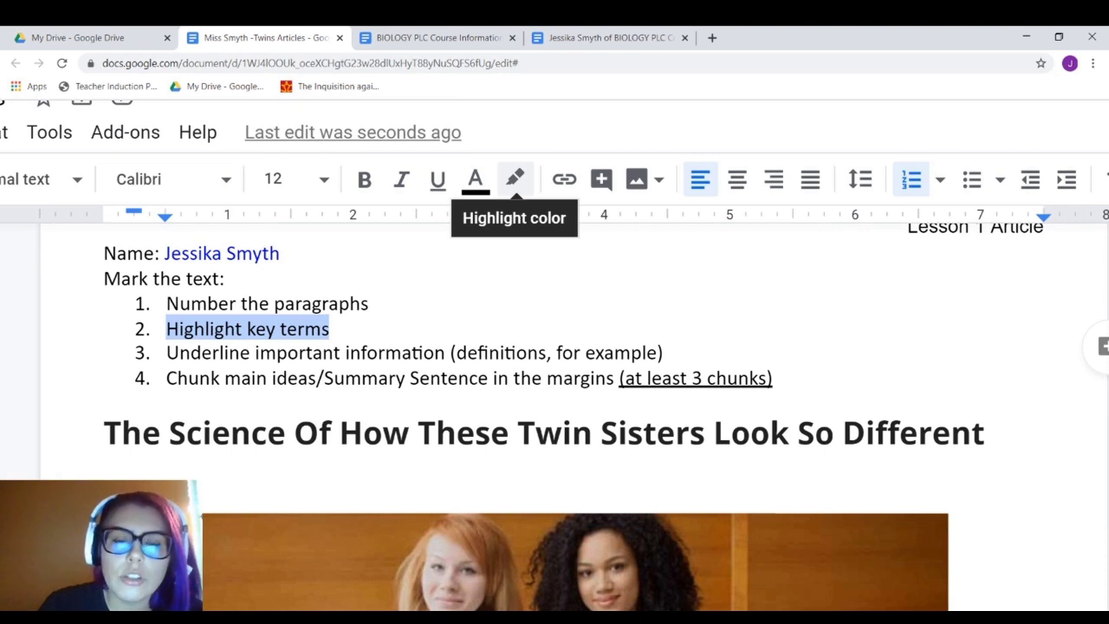
Highlight the 'Highlight key terms' instruction in green
left_click(514, 179)
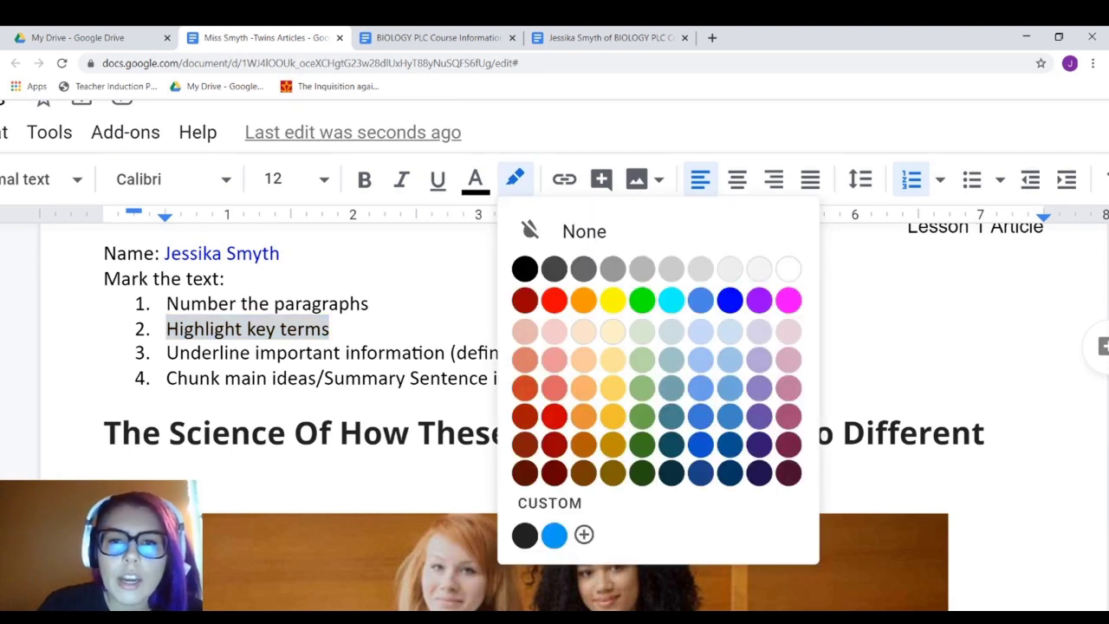
left_click(642, 300)
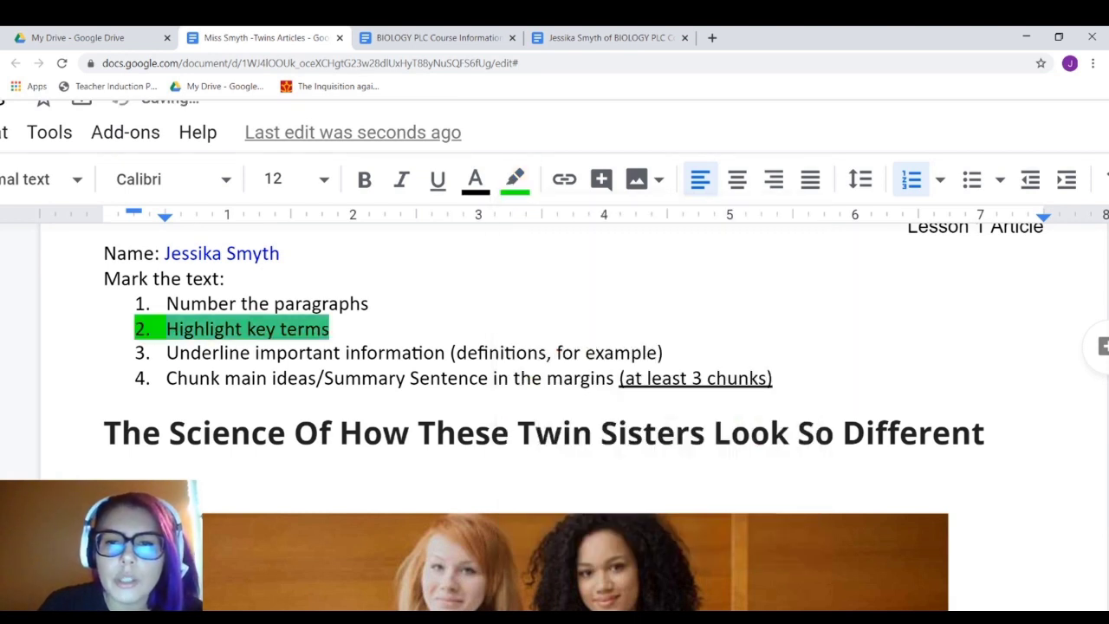
left_click(331, 329)
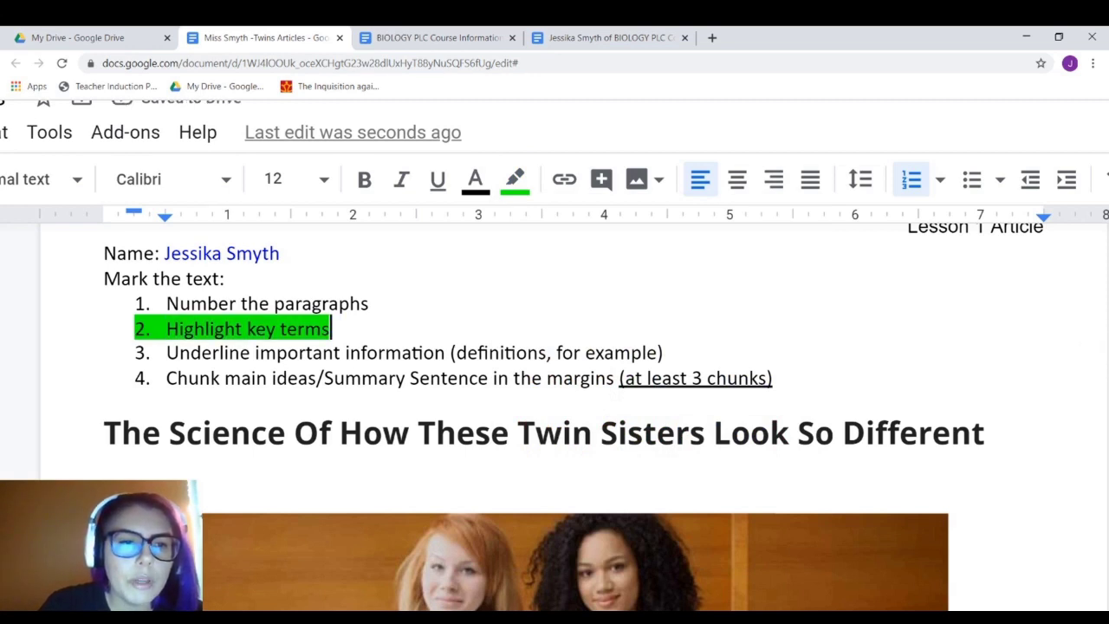
Underline the 'Underline important information' instruction
left_click_drag(167, 353, 674, 353)
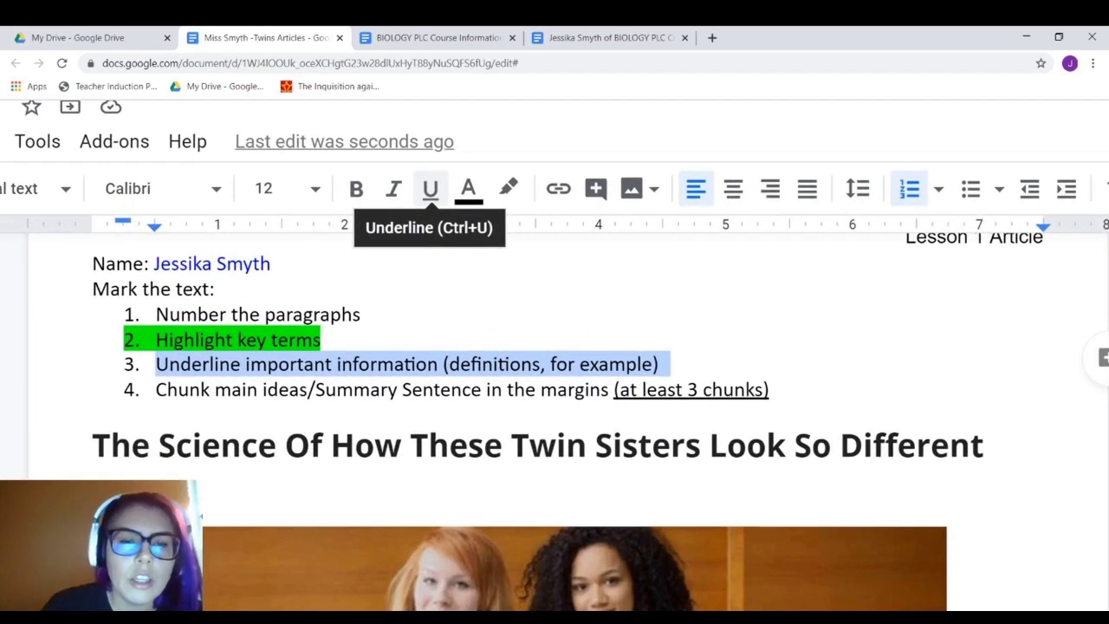
key("ctrl+u")
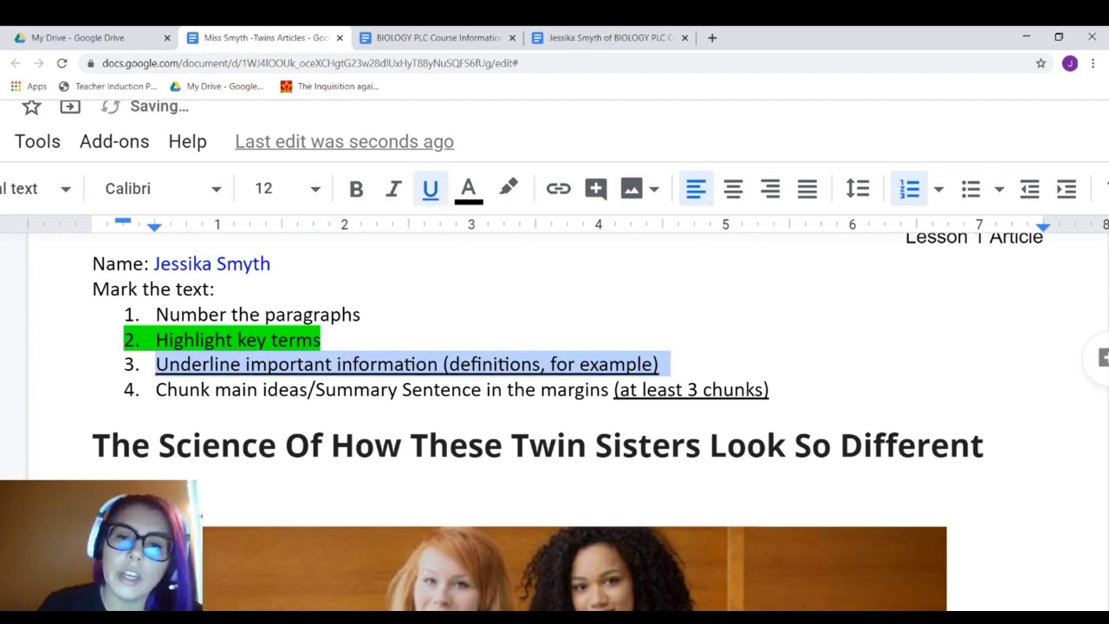
left_click(661, 364)
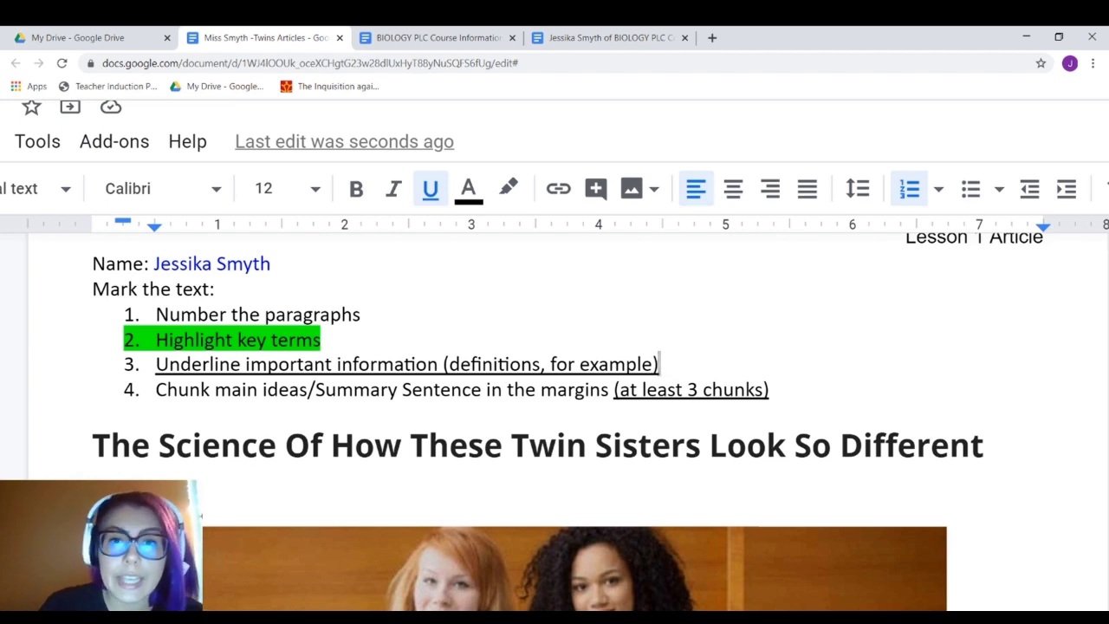
scroll(554, 390, "down", 1)
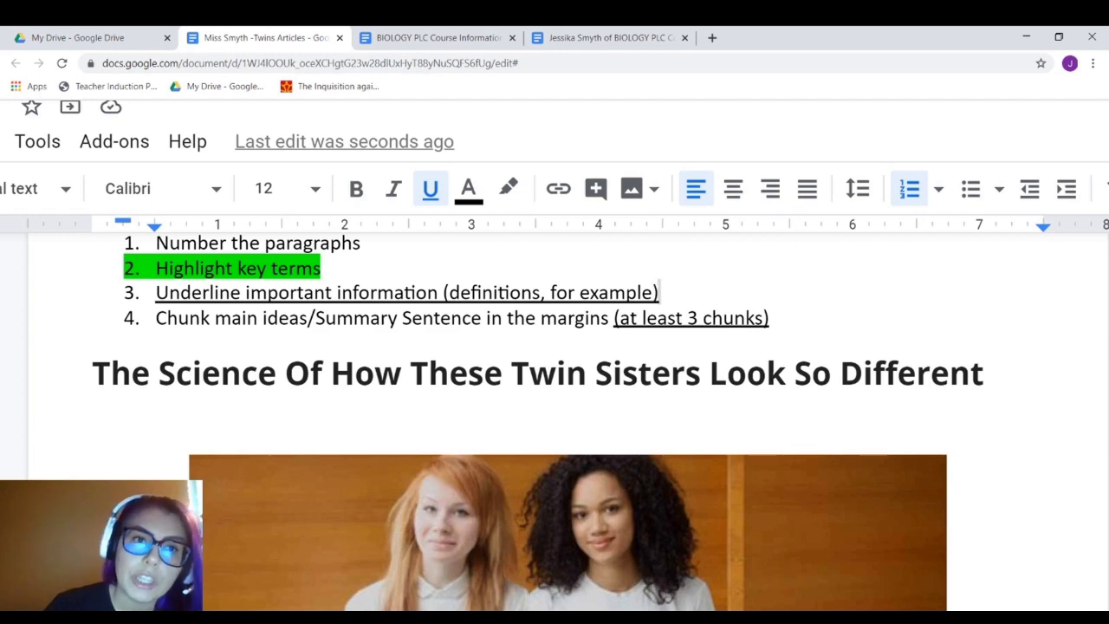
key("ctrl+minus")
key("ctrl+minus")
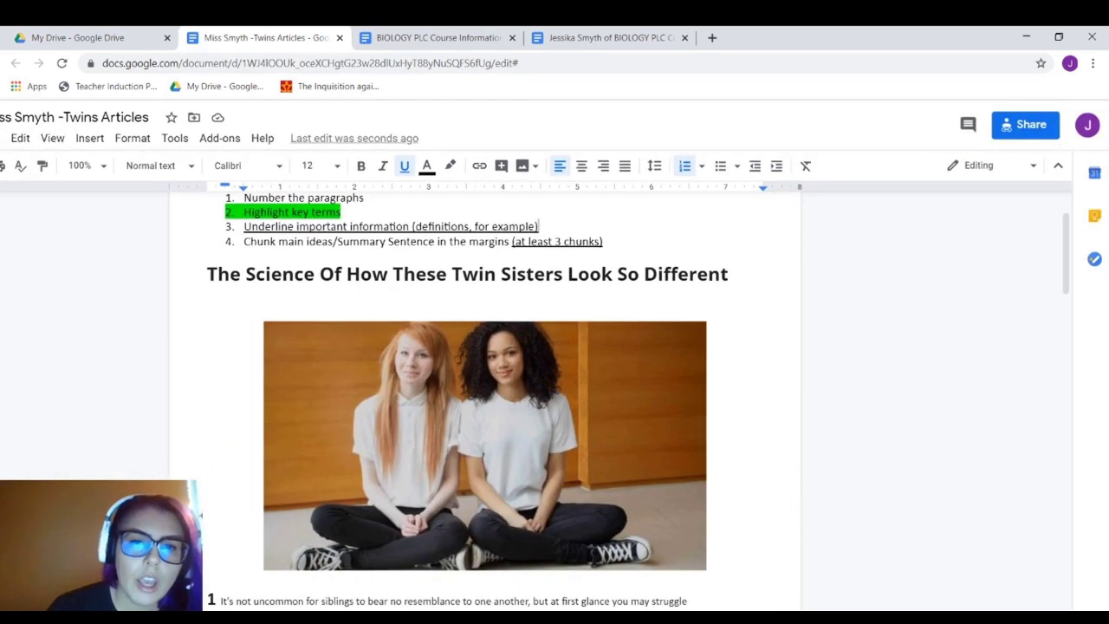
scroll(485, 398, "down", 2)
scroll(485, 399, "down", 2)
scroll(485, 399, "up", 4)
scroll(485, 399, "up", 2)
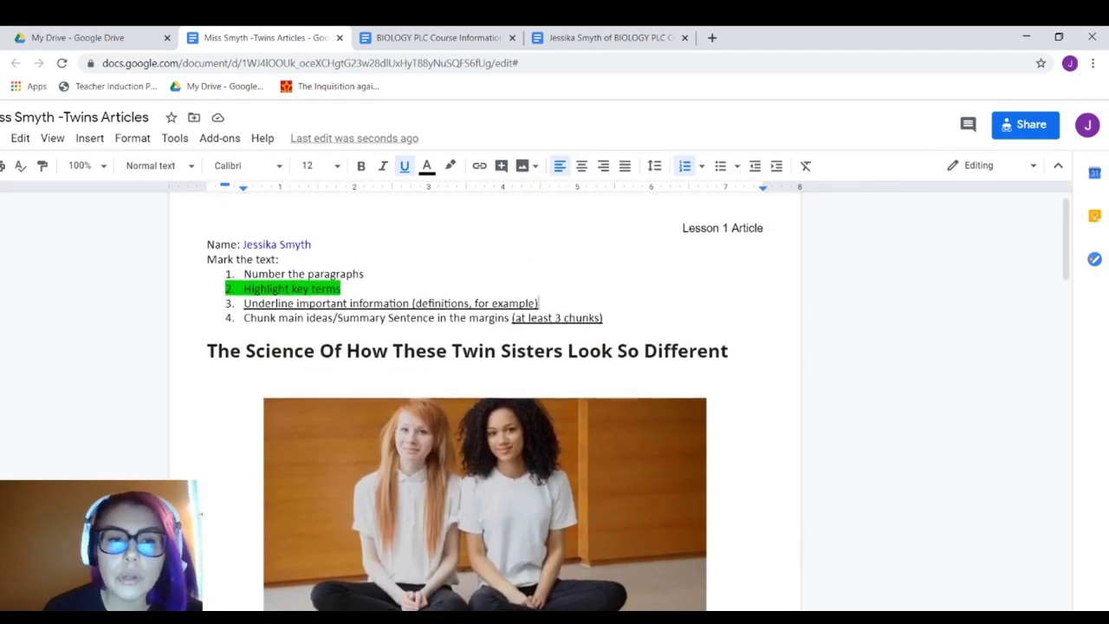
scroll(486, 399, "down", 1)
scroll(485, 399, "down", 2)
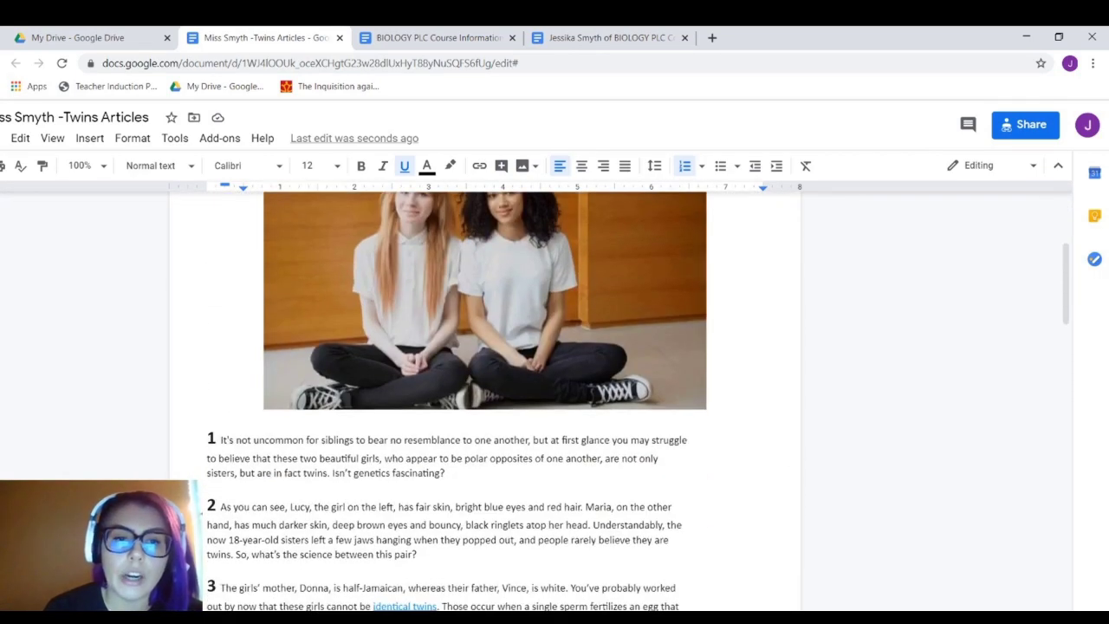
scroll(485, 399, "down", 1)
key("ctrl+plus")
key("ctrl+plus")
key("ctrl+plus")
key("ctrl+plus")
key("ctrl+plus")
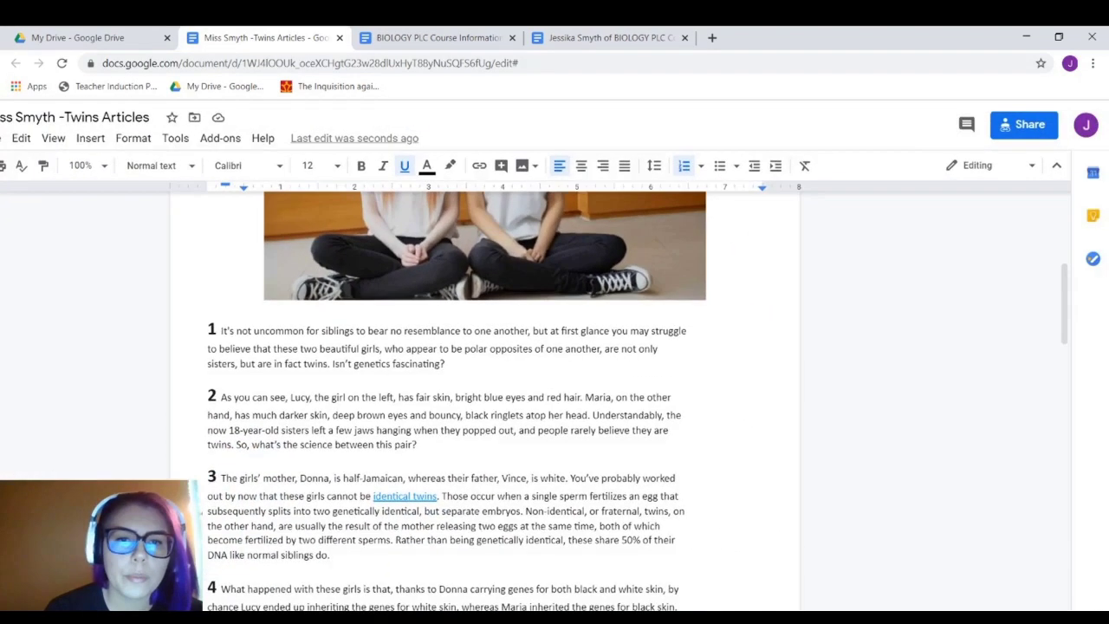
scroll(485, 398, "up", 4)
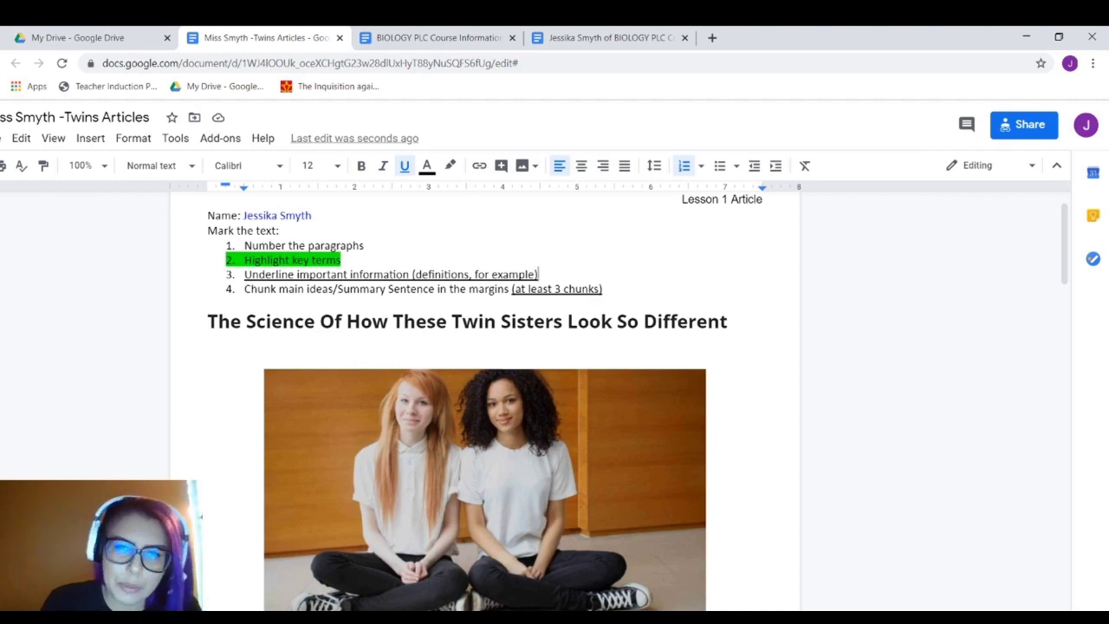
scroll(485, 398, "down", 3)
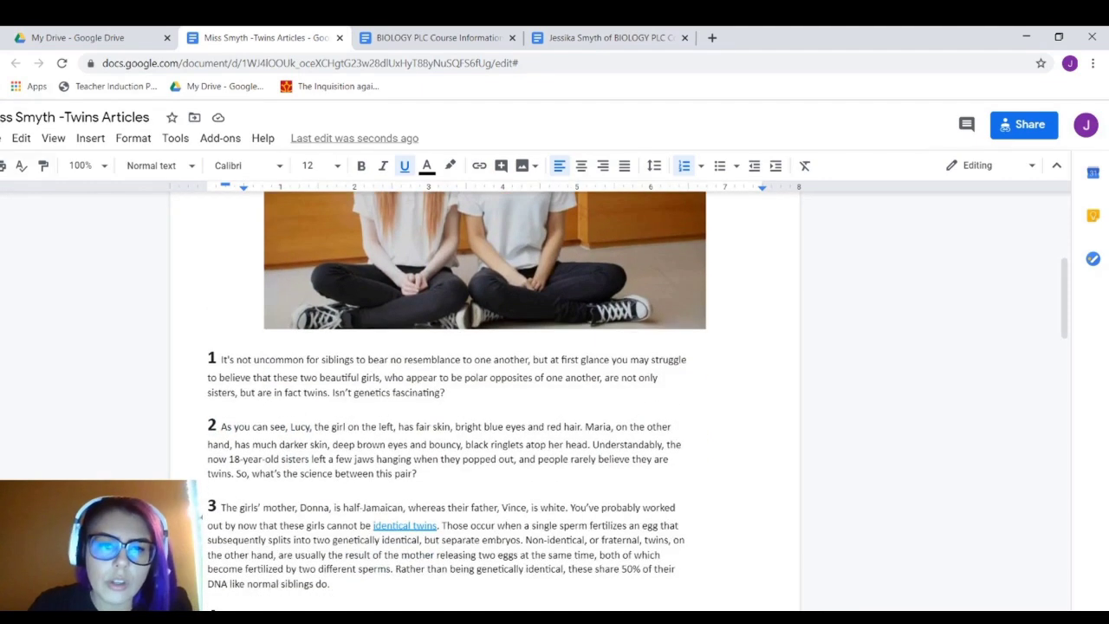
key("ctrl+shift+f")
key("ctrl+plus")
key("ctrl+plus")
key("ctrl+plus")
key("ctrl+plus")
key("ctrl+plus")
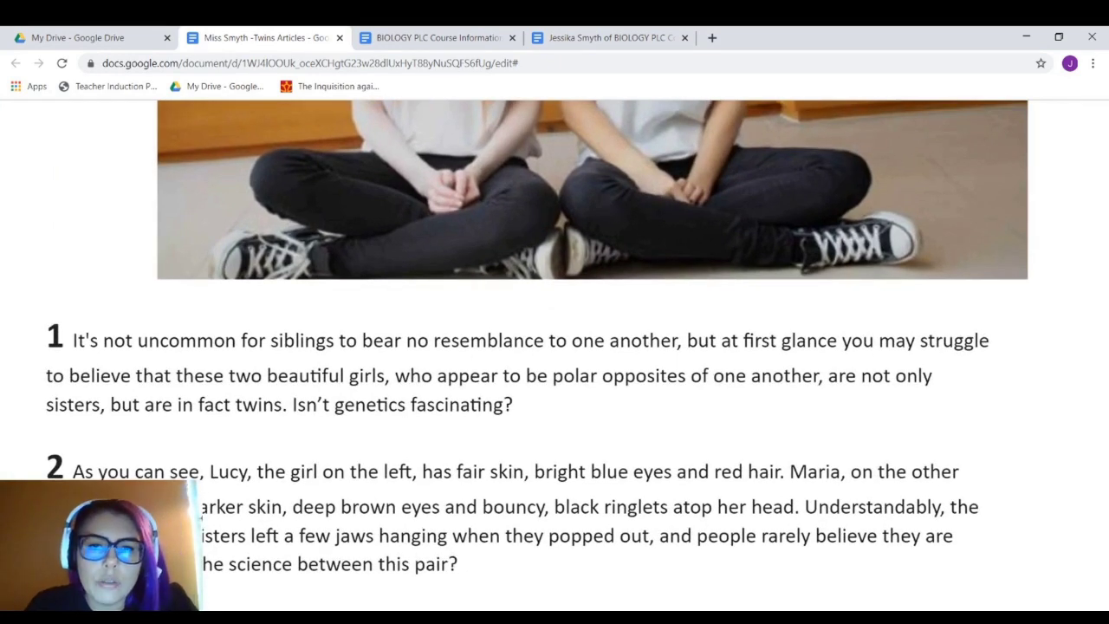
Highlight the key term 'siblings' in paragraph 1 in green
left_click_drag(265, 340, 334, 339)
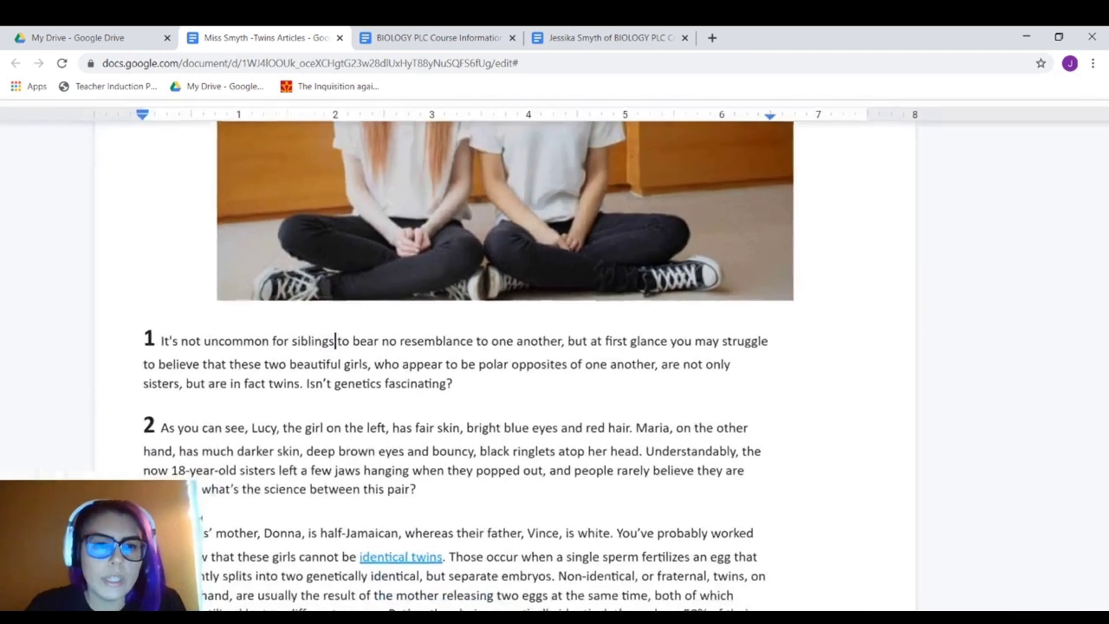
left_click(399, 343)
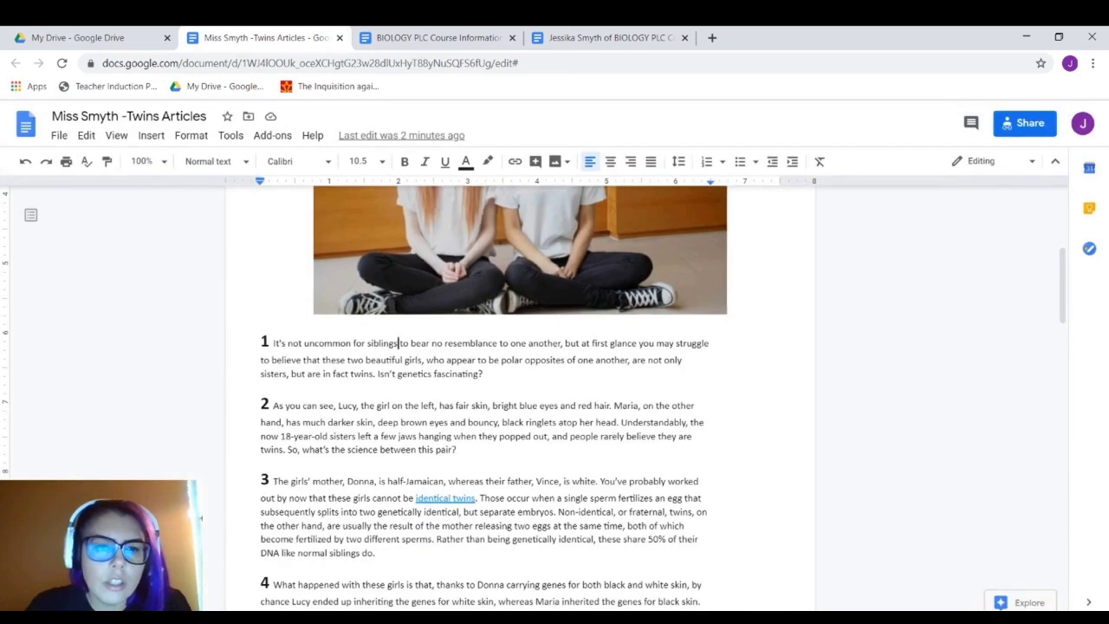
left_click_drag(365, 343, 400, 343)
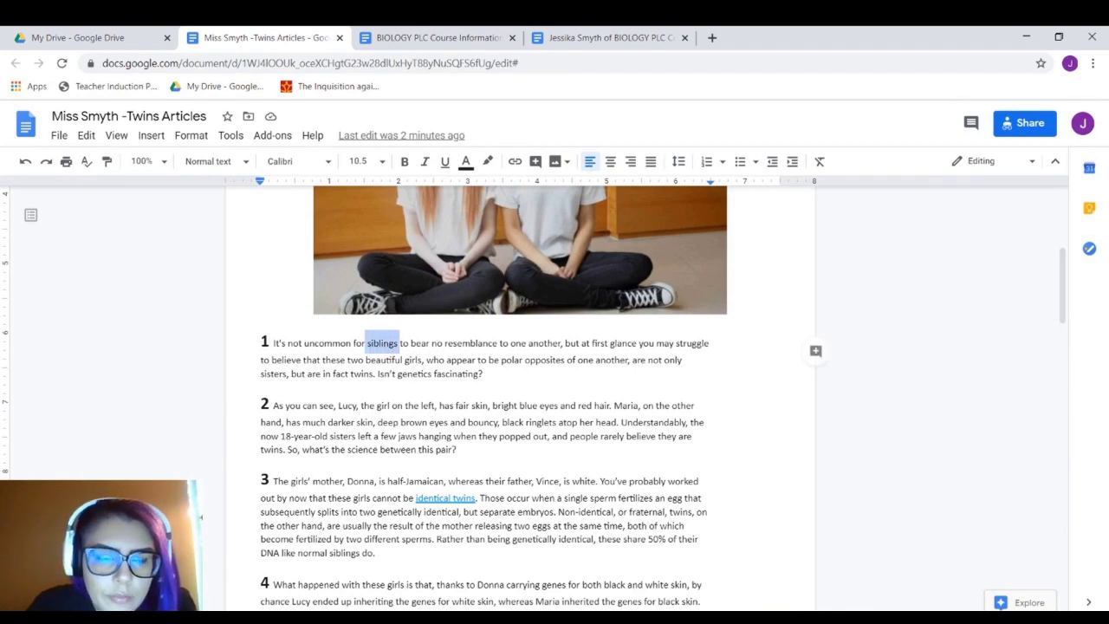
left_click(488, 161)
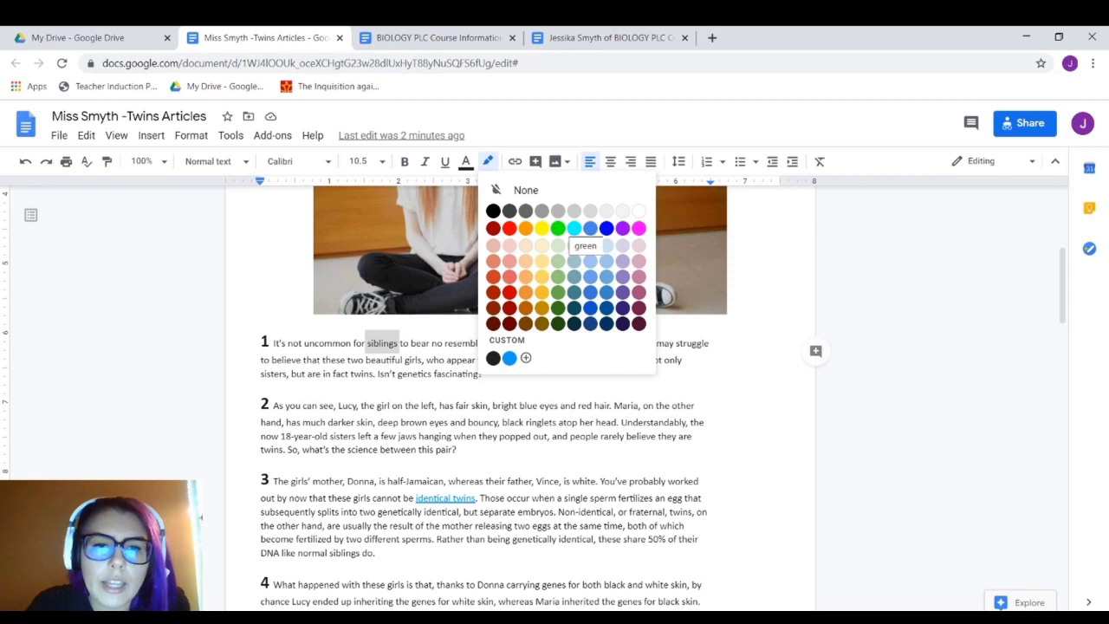
left_click(557, 228)
left_click(439, 343)
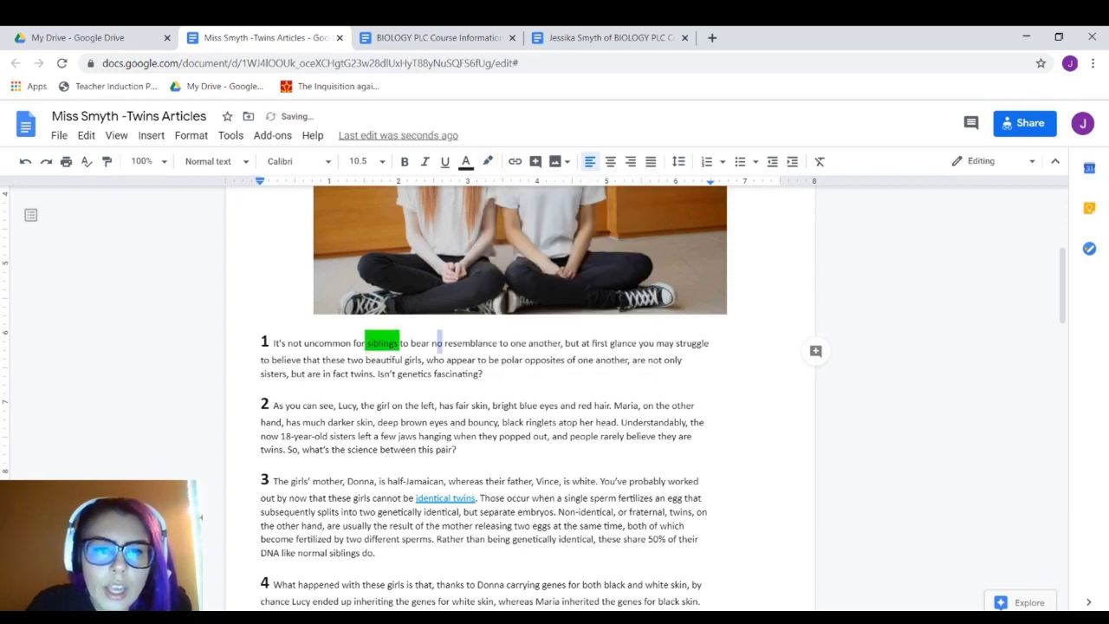
Underline the phrase 'bear no resemblance to one another'
left_click_drag(411, 343, 560, 343)
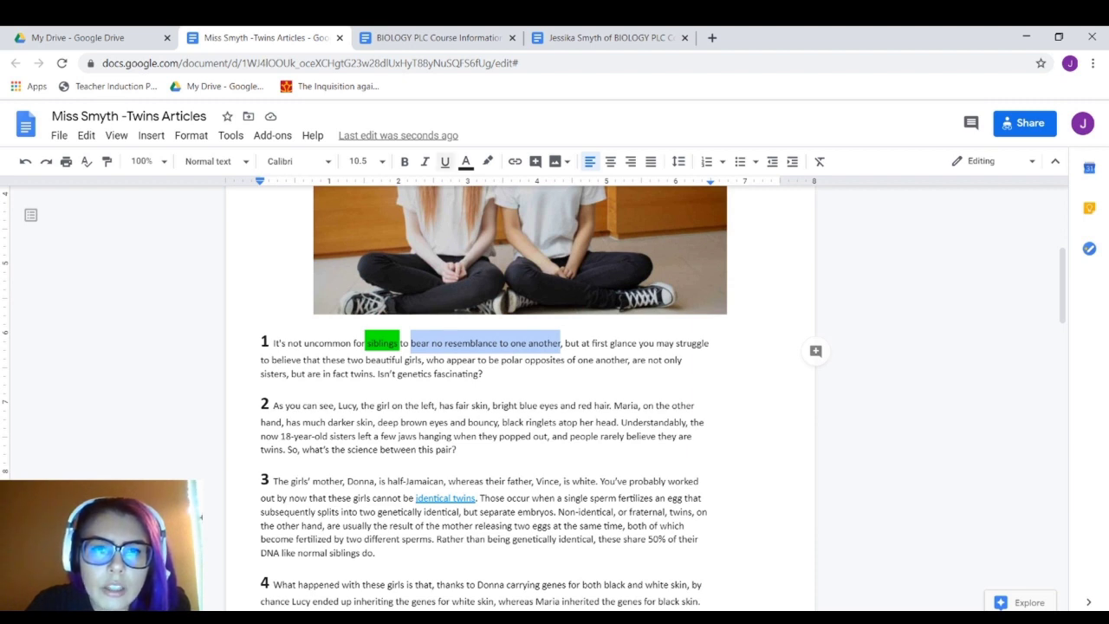
left_click(444, 161)
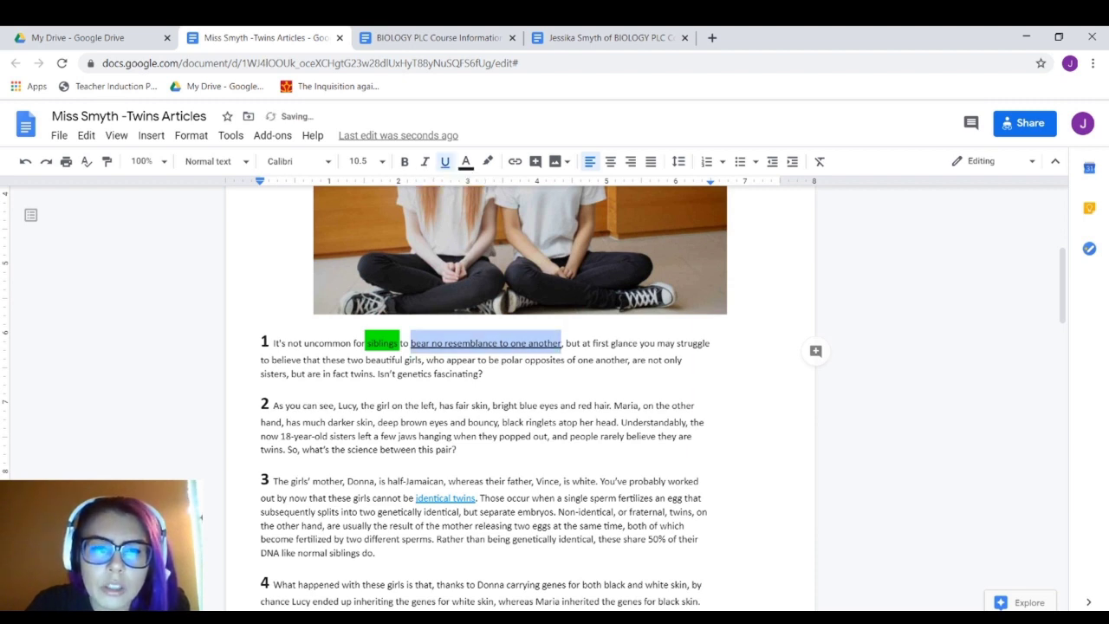
left_click(598, 343)
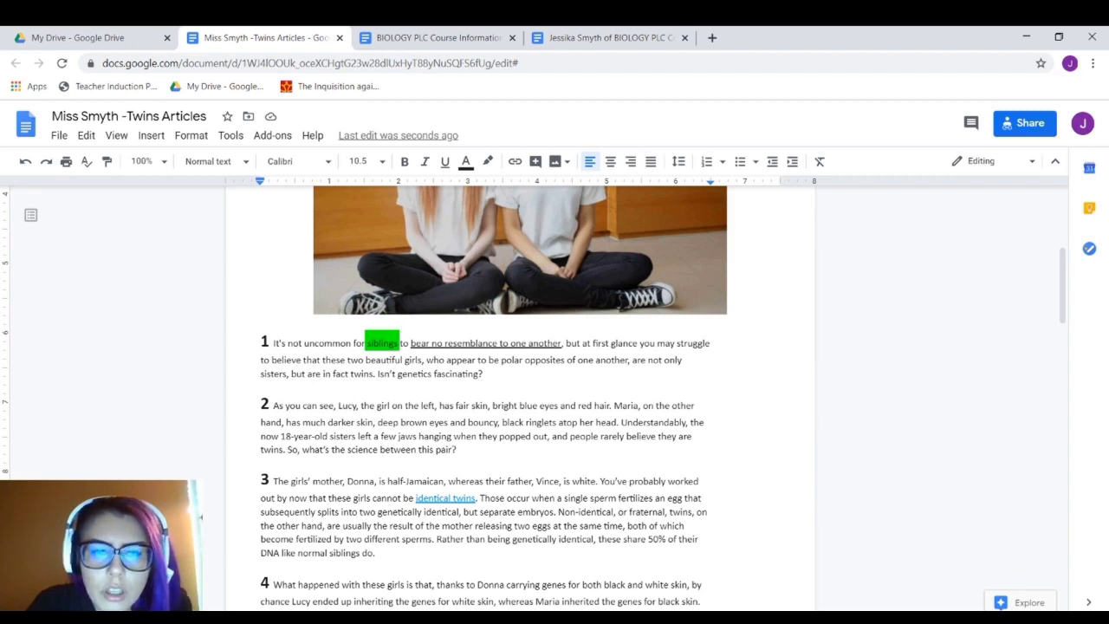
Underline 'appear to be polar opposites of one another' and highlight 'sisters' and 'twins' green
left_click_drag(446, 359, 629, 359)
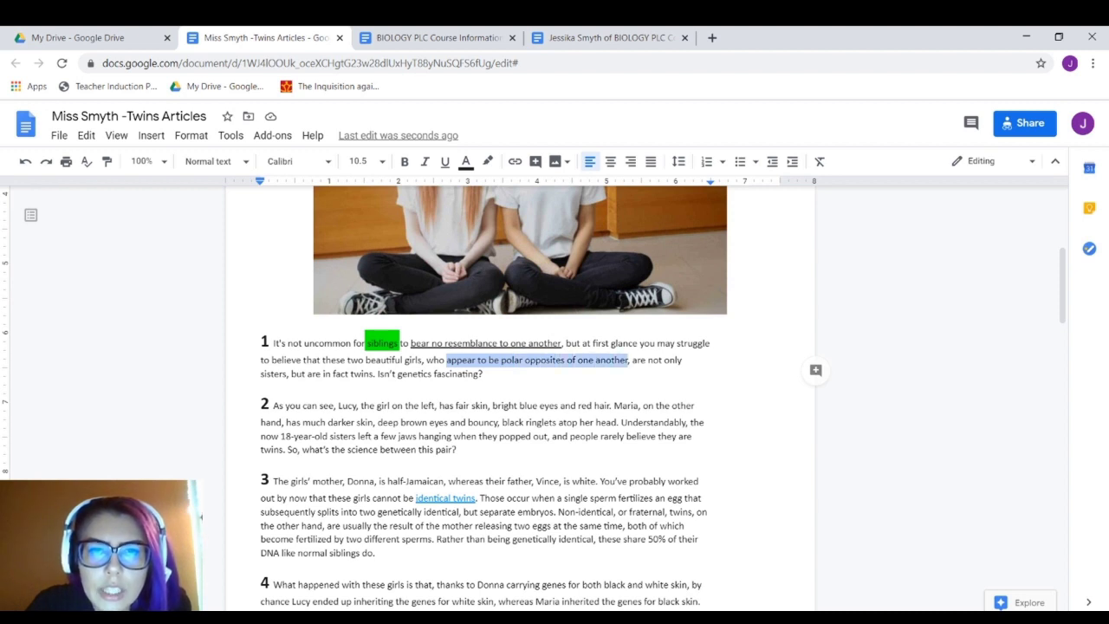
left_click(445, 162)
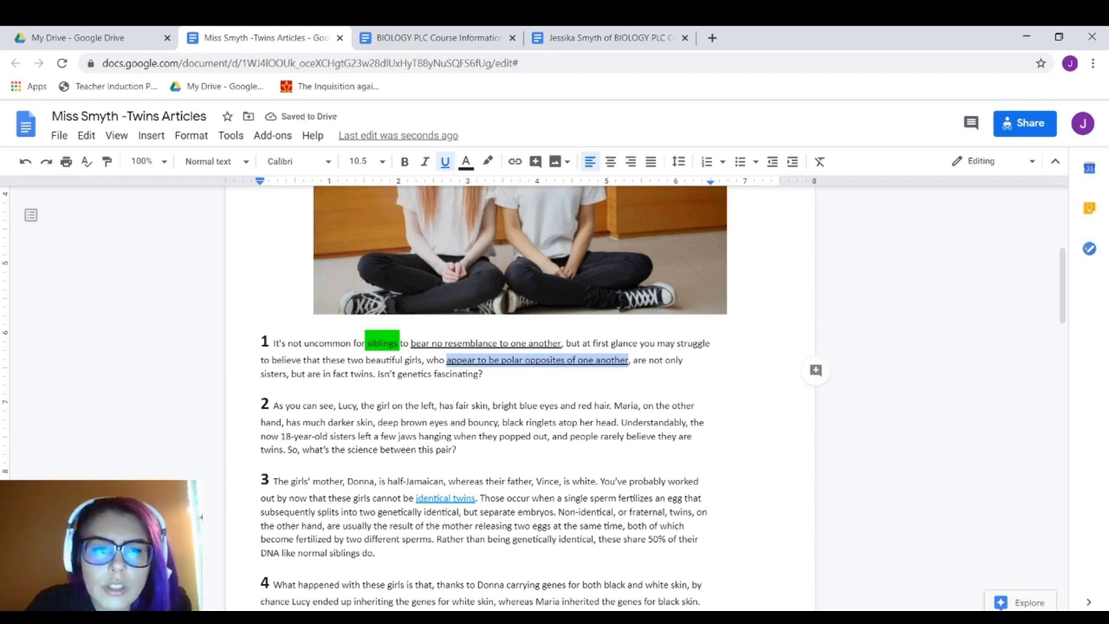
double_click(273, 374)
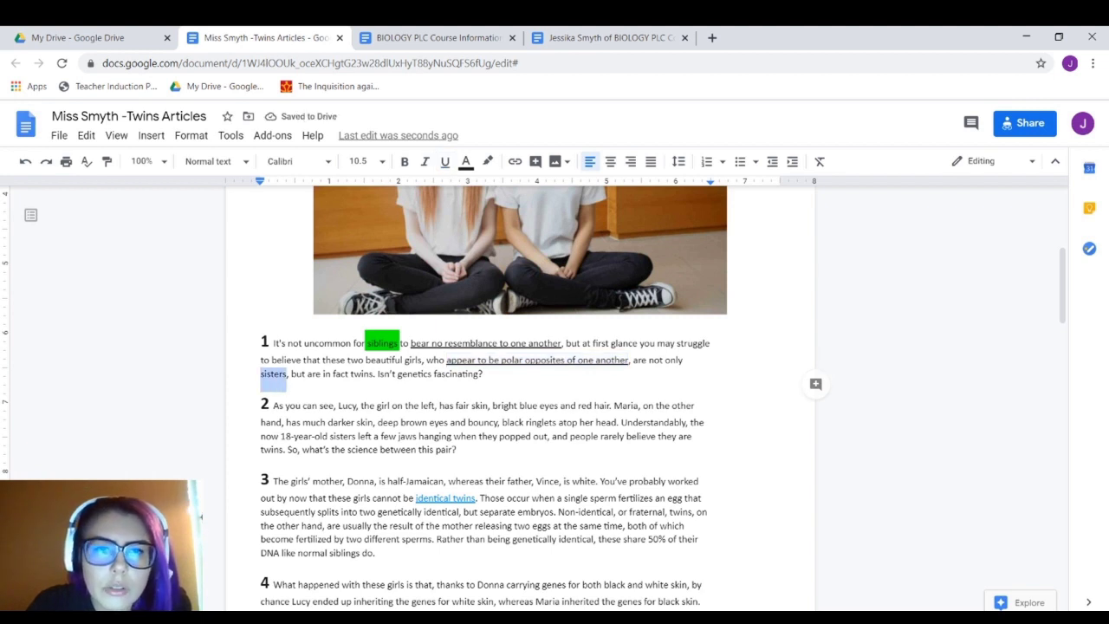
left_click(488, 161)
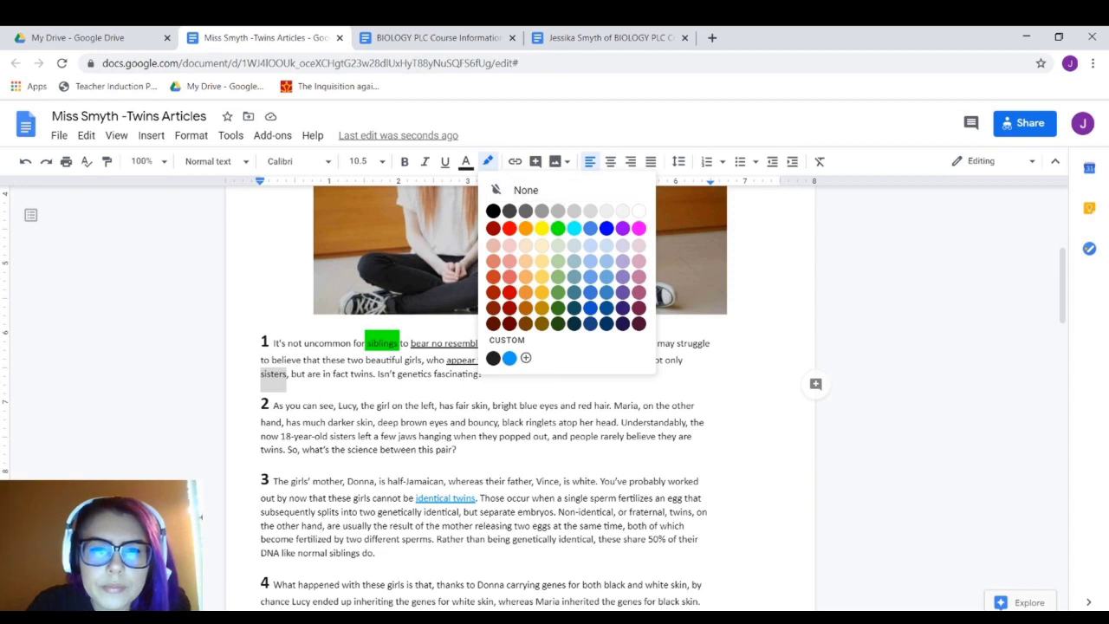
left_click(557, 228)
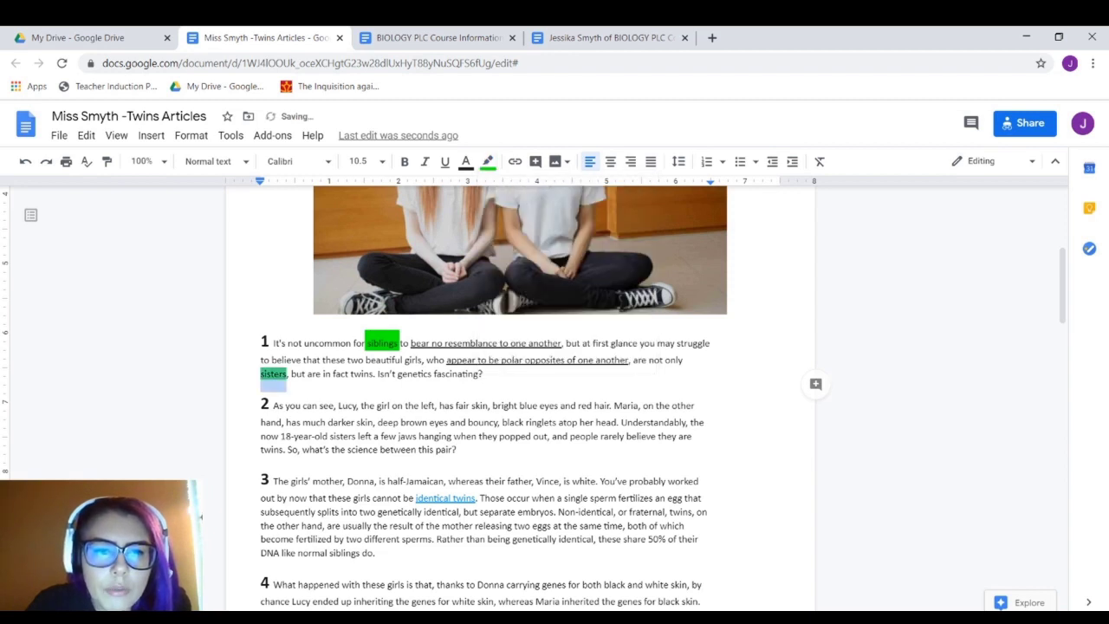
left_click(352, 376)
key("shift+Right")
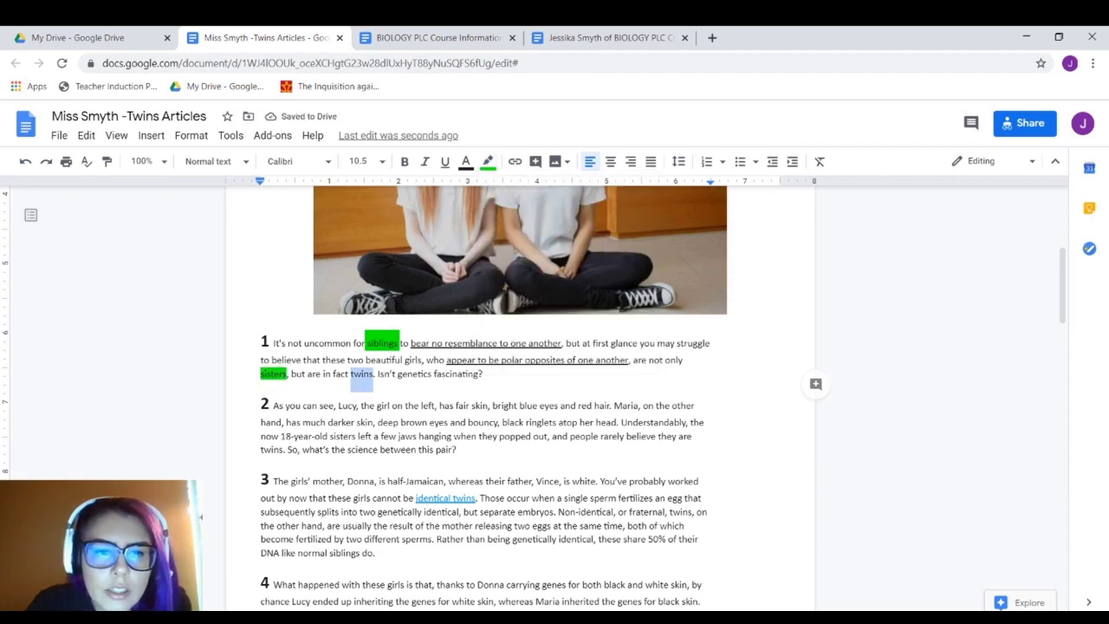
left_click(488, 161)
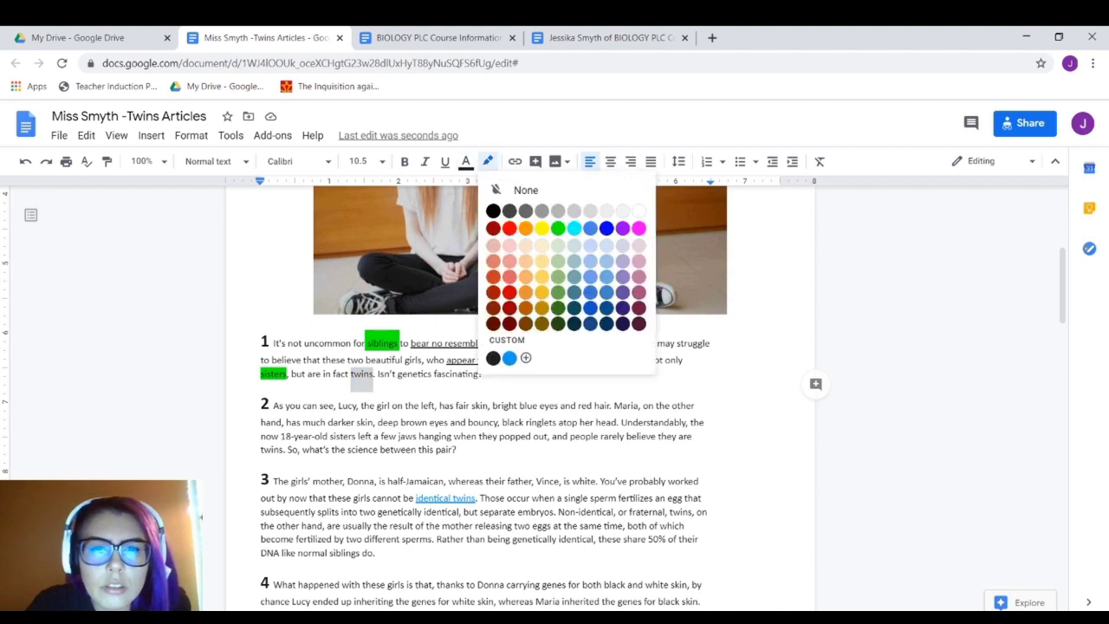
left_click(557, 223)
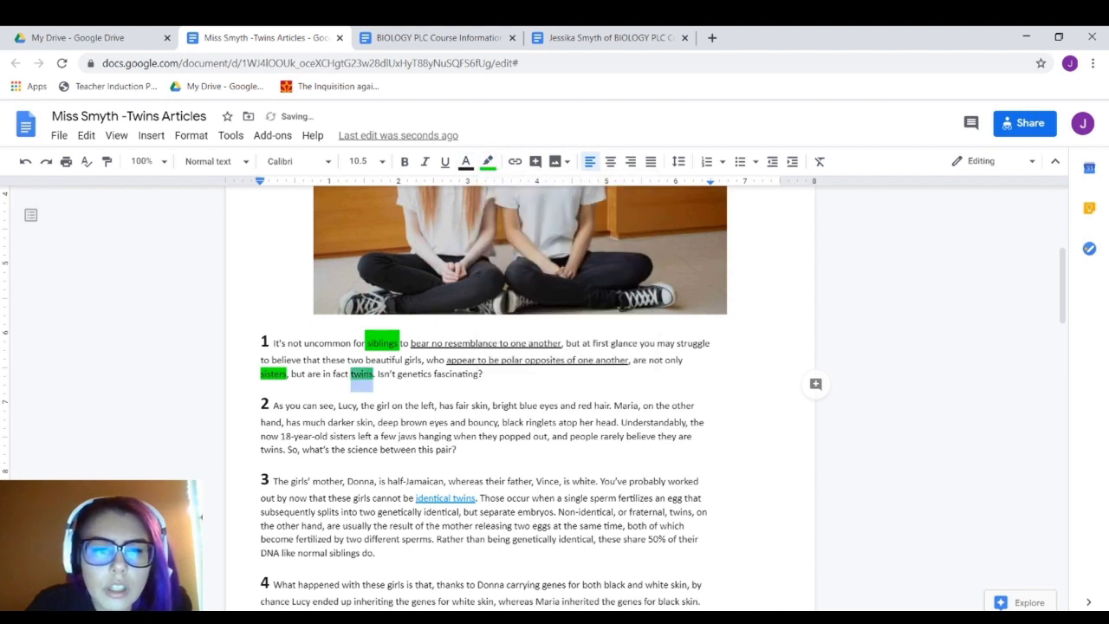
Underline 'are in fact twins.' and highlight 'genetics' in green
left_click_drag(306, 374, 374, 381)
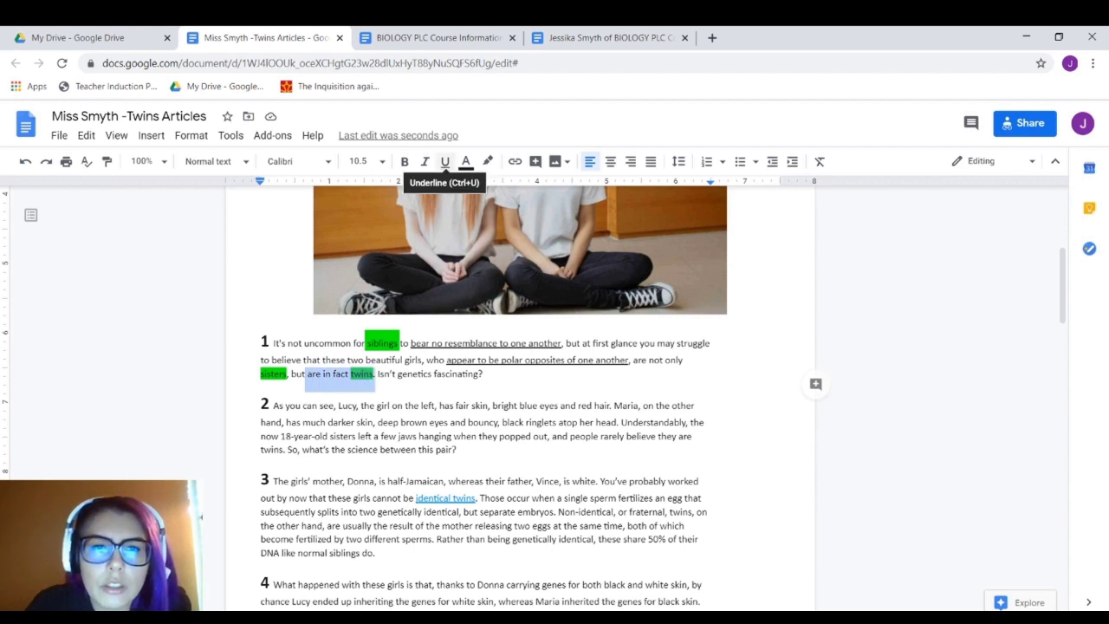
left_click(445, 161)
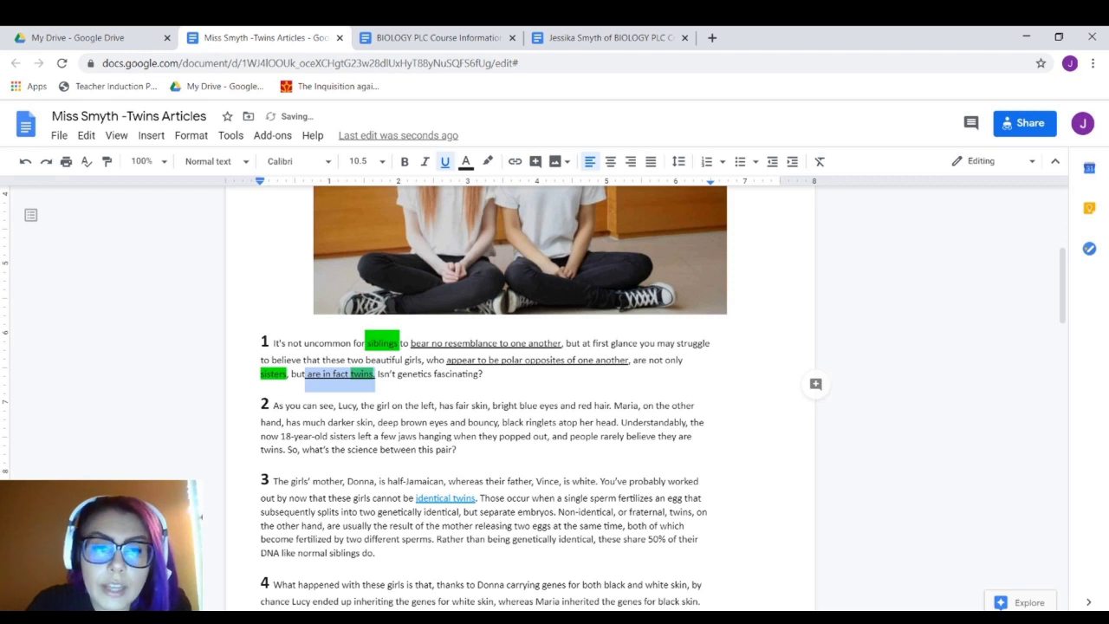
left_click_drag(396, 378, 433, 379)
left_click(466, 161)
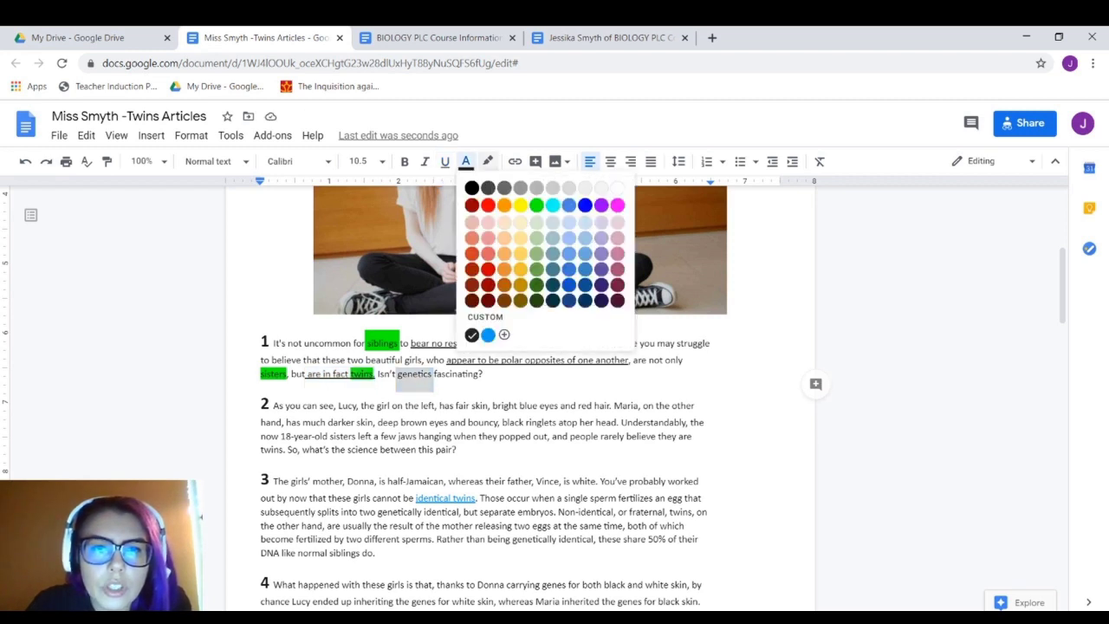
left_click(488, 161)
left_click(558, 228)
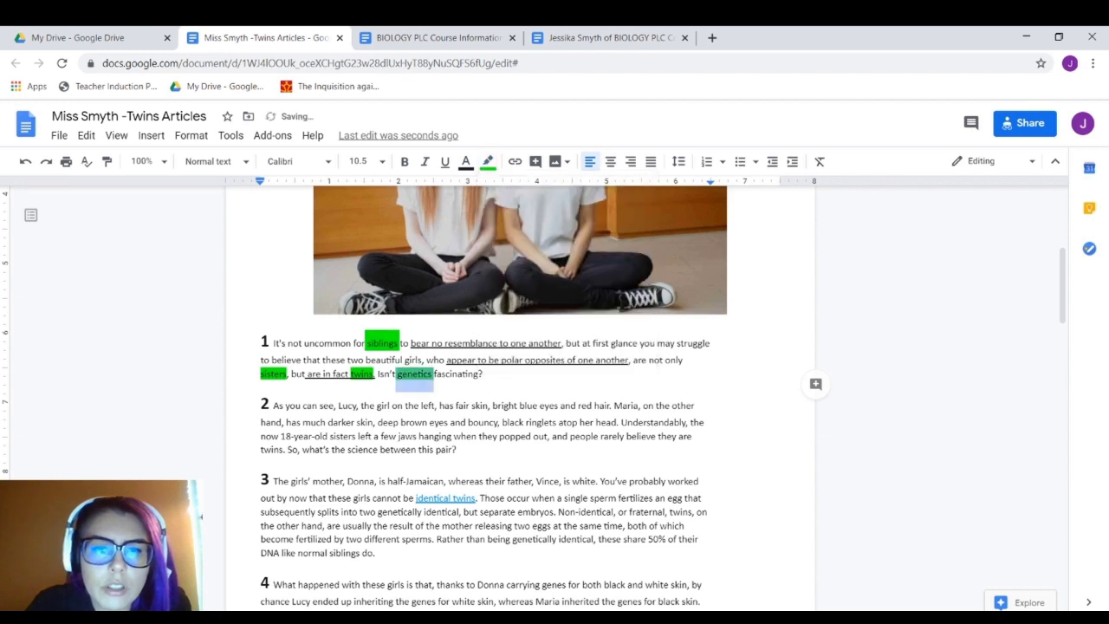
left_click(483, 373)
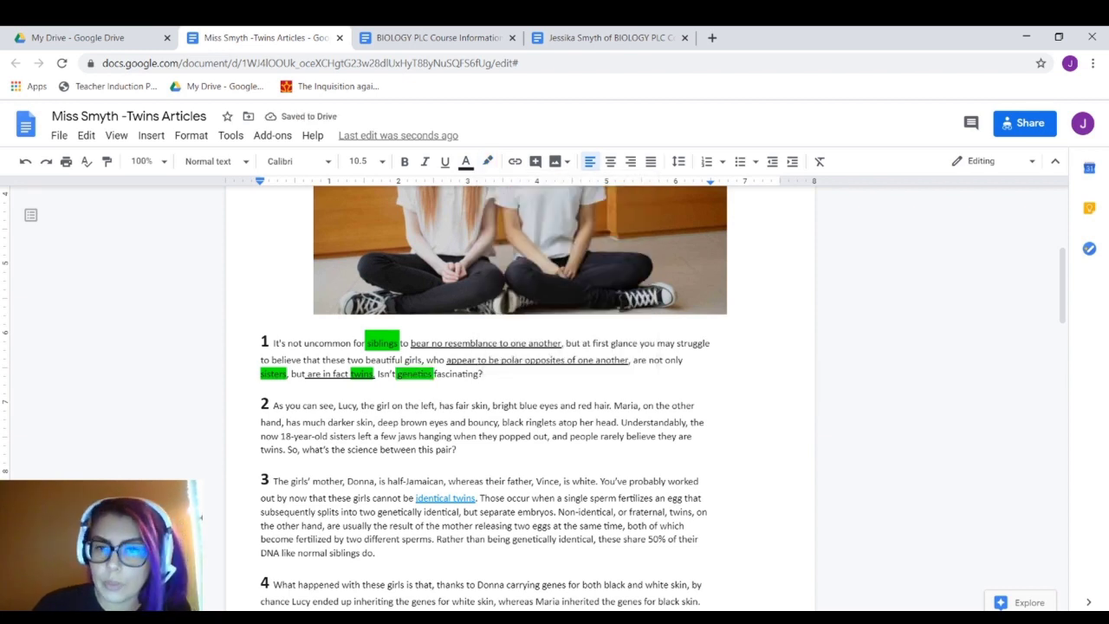
Insert a blank line after 'fascinating?' below paragraph 1 and place the cursor on it
scroll(520, 347, "up", 1)
scroll(520, 390, "down", 1)
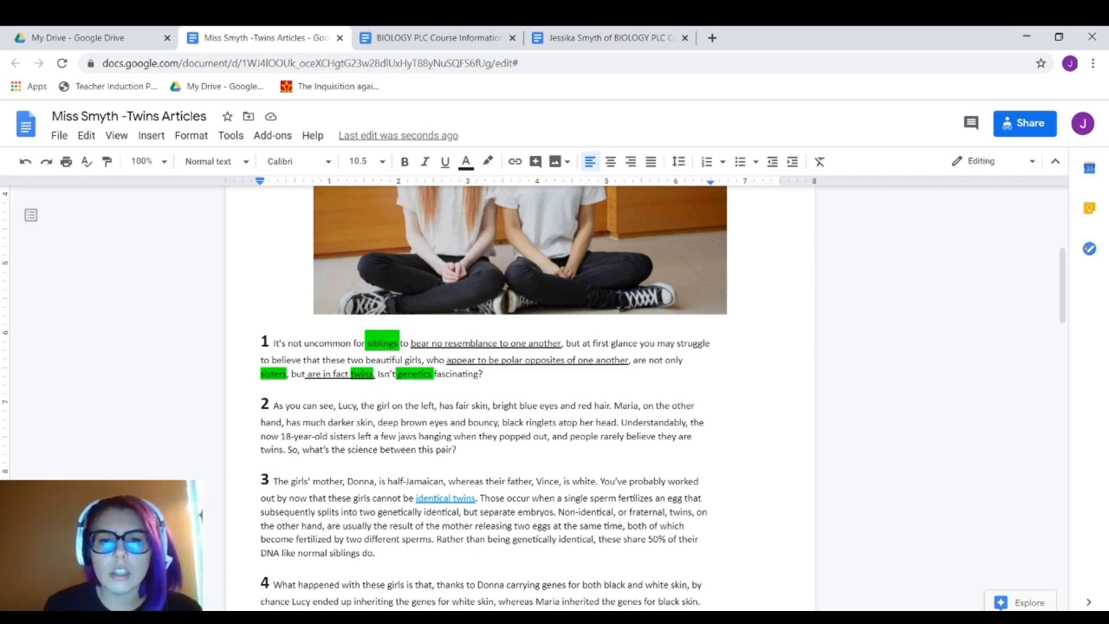
key("Return")
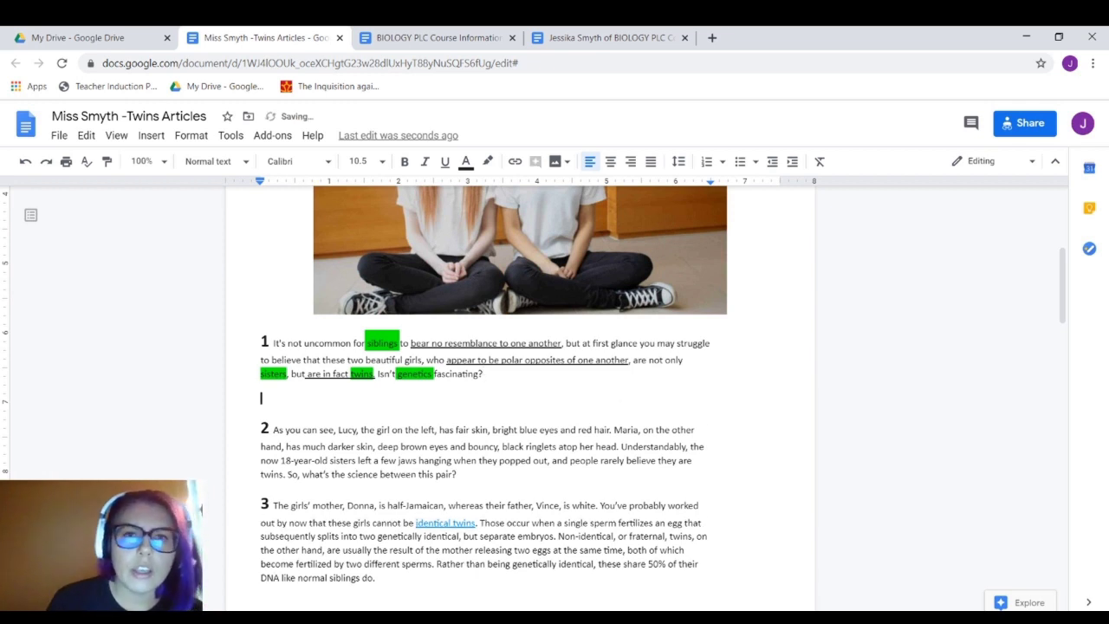
scroll(520, 347, "up", 2)
scroll(520, 390, "up", 2)
scroll(520, 390, "down", 3)
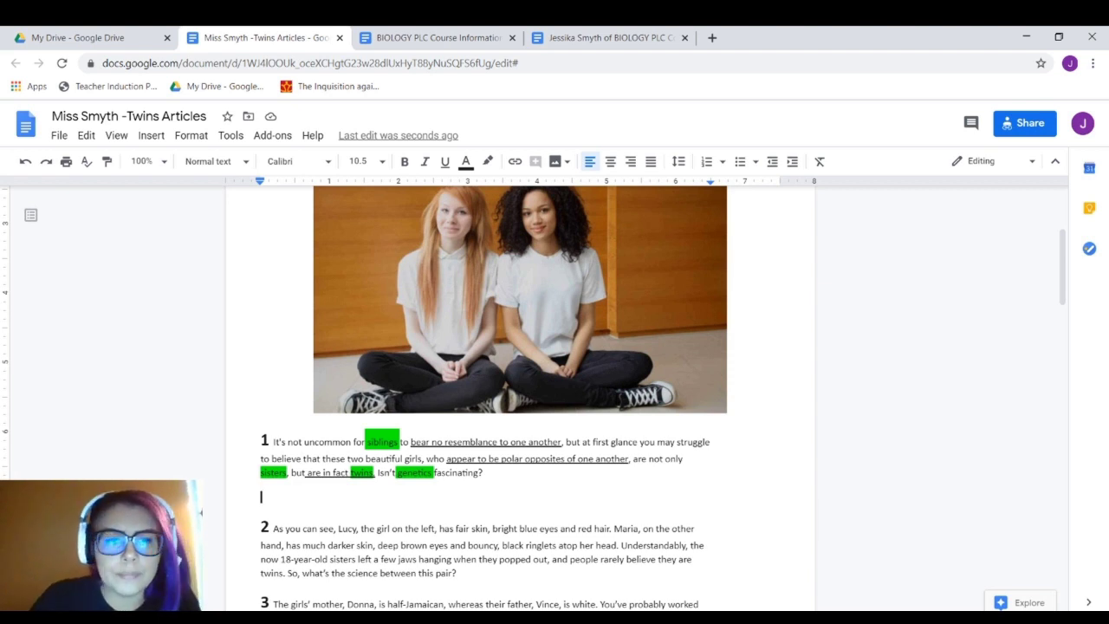
scroll(520, 390, "up", 3)
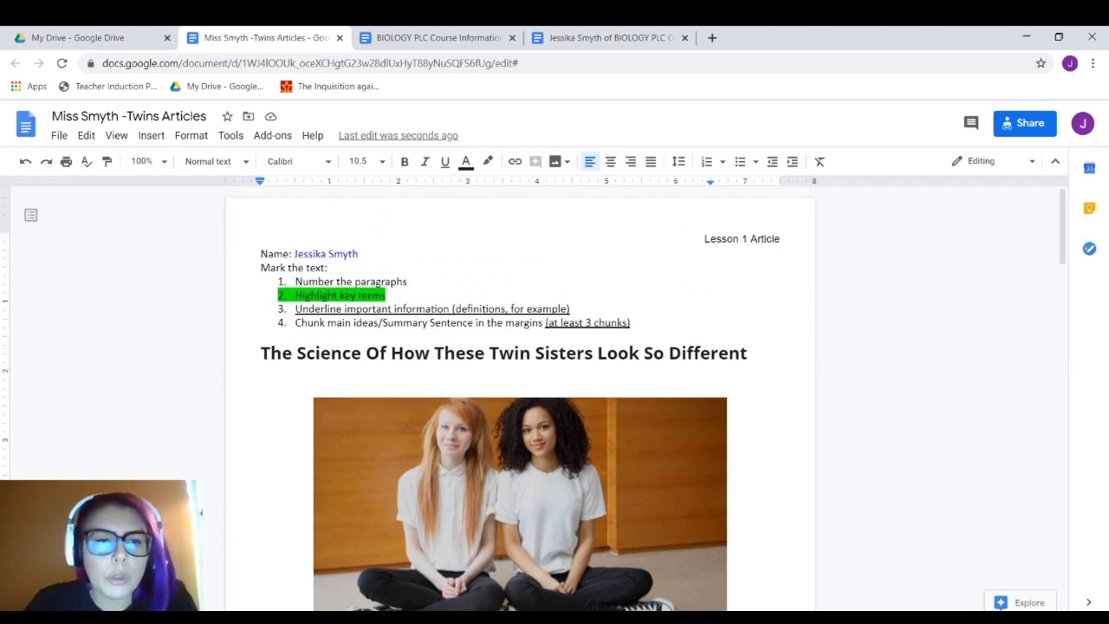
scroll(294, 324, "up", 5)
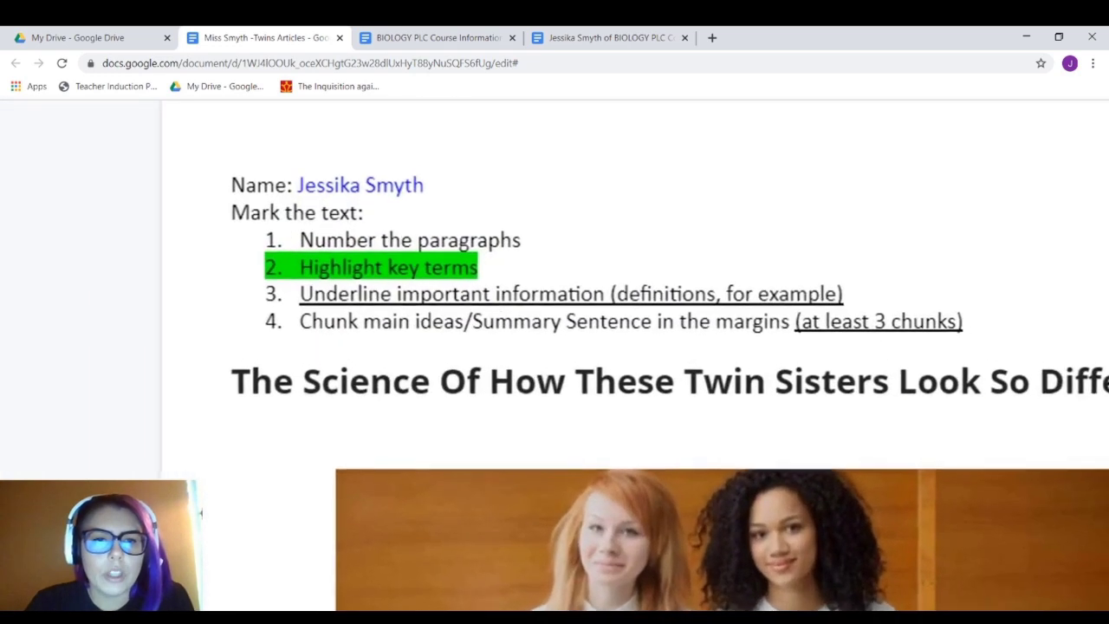
left_click_drag(297, 321, 1027, 321)
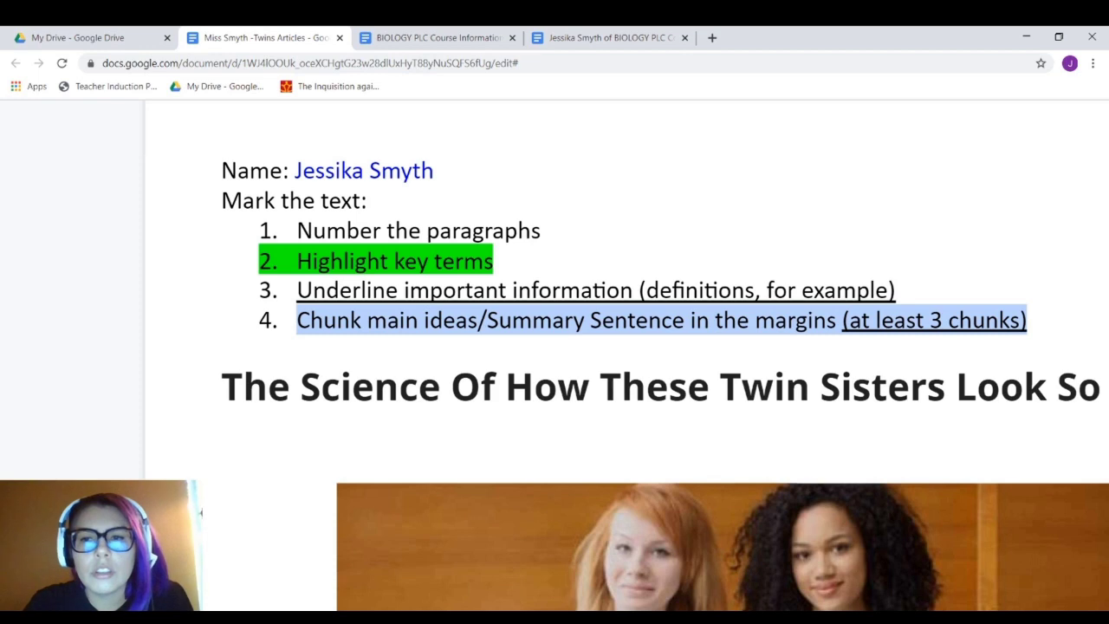
scroll(555, 347, "down", 5)
scroll(520, 390, "down", 5)
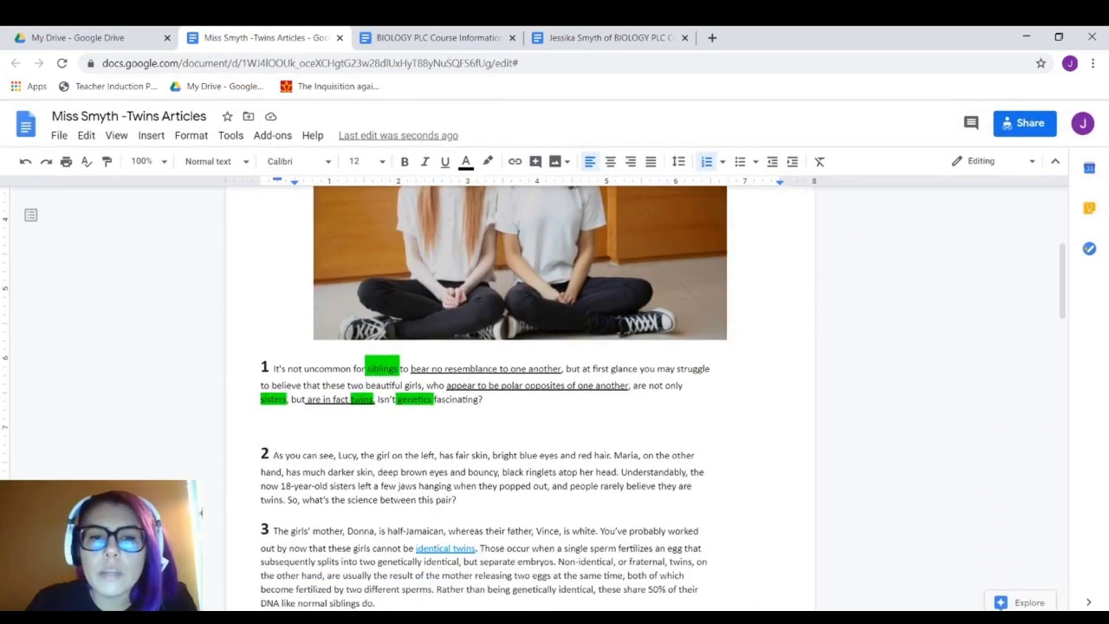
left_click(264, 423)
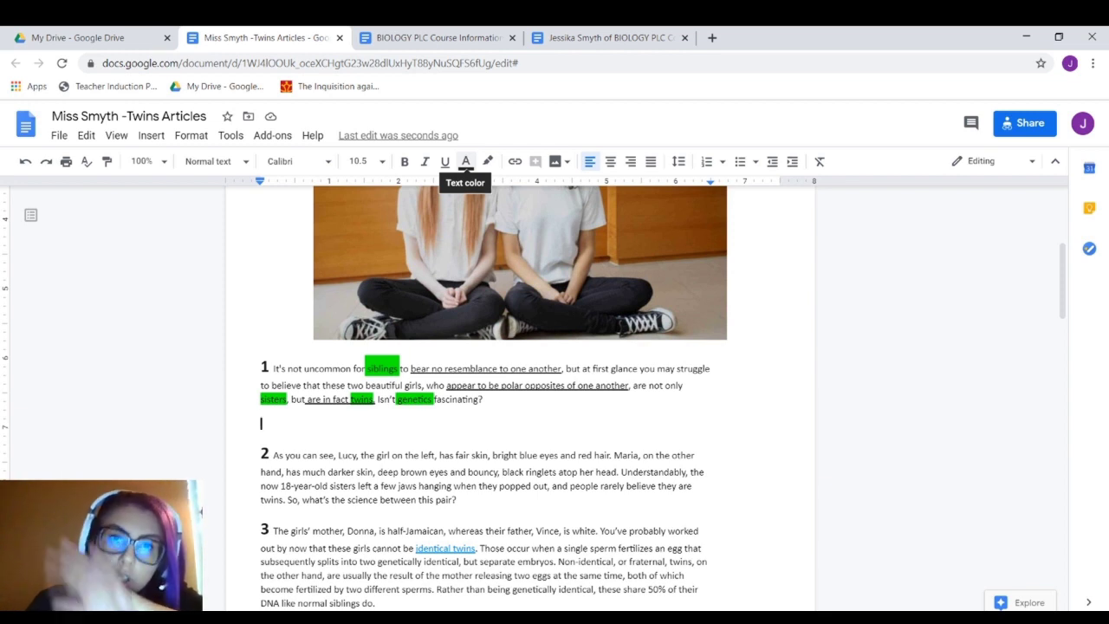
Switch the text colour to blue and type 'Sometimes twins are not always identical or the same.'
left_click(465, 163)
left_click(473, 188)
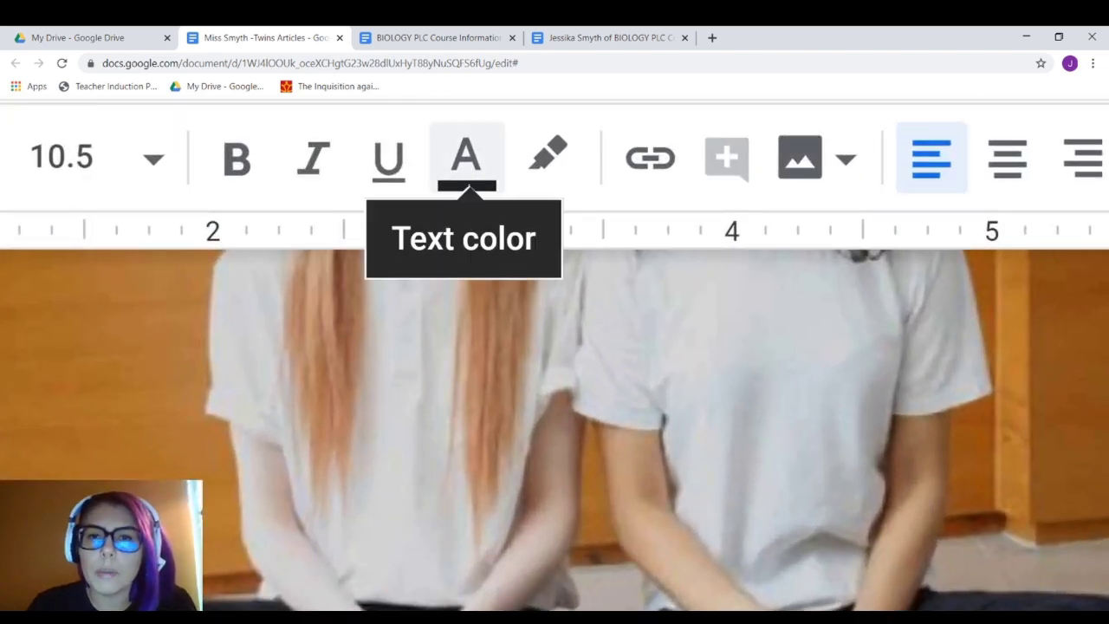
left_click(465, 160)
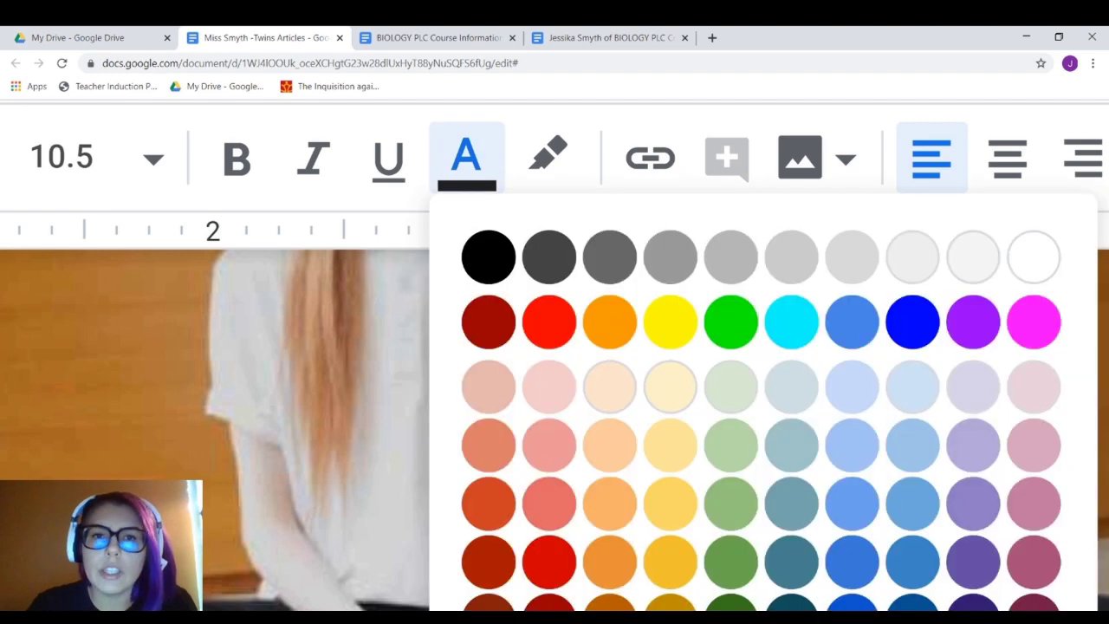
left_click(911, 252)
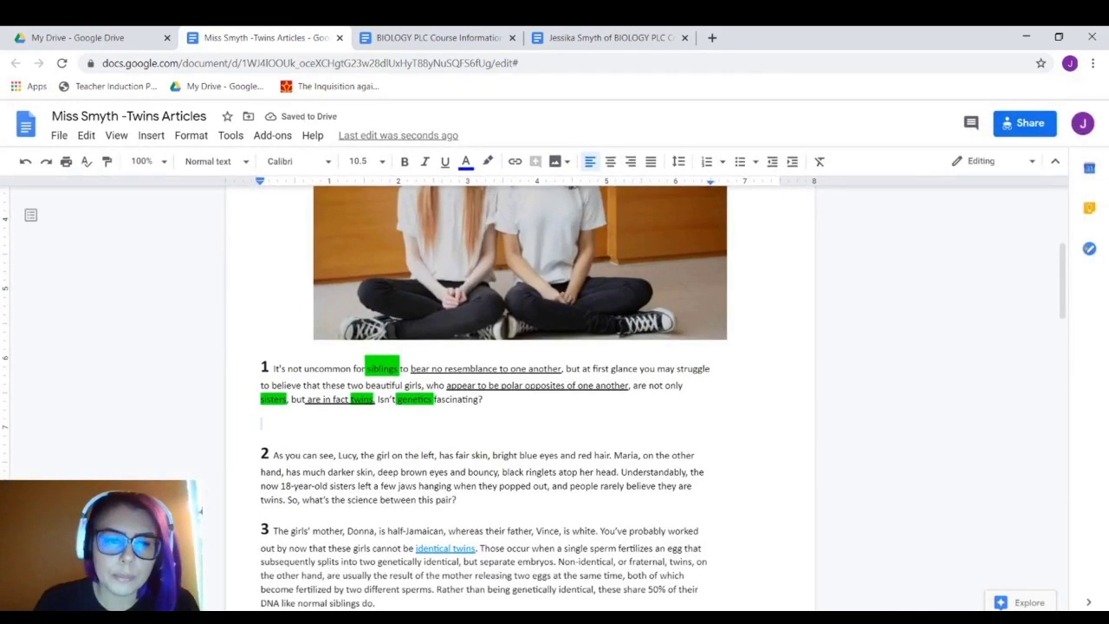
type("s")
key("BackSpace")
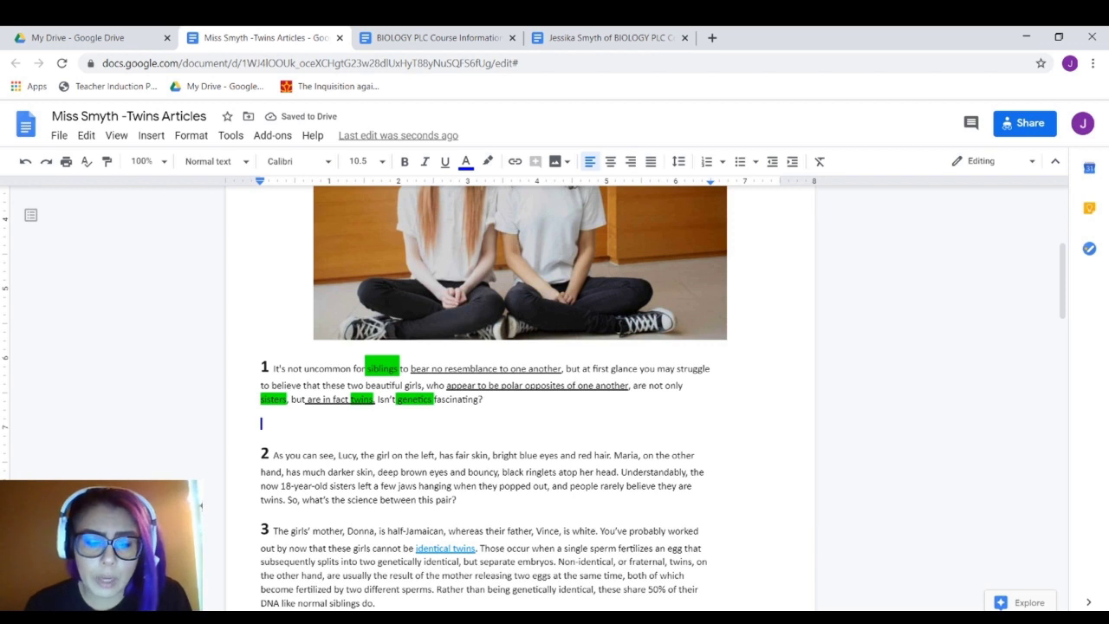
type("Sometimes twins are not always identical or the same.")
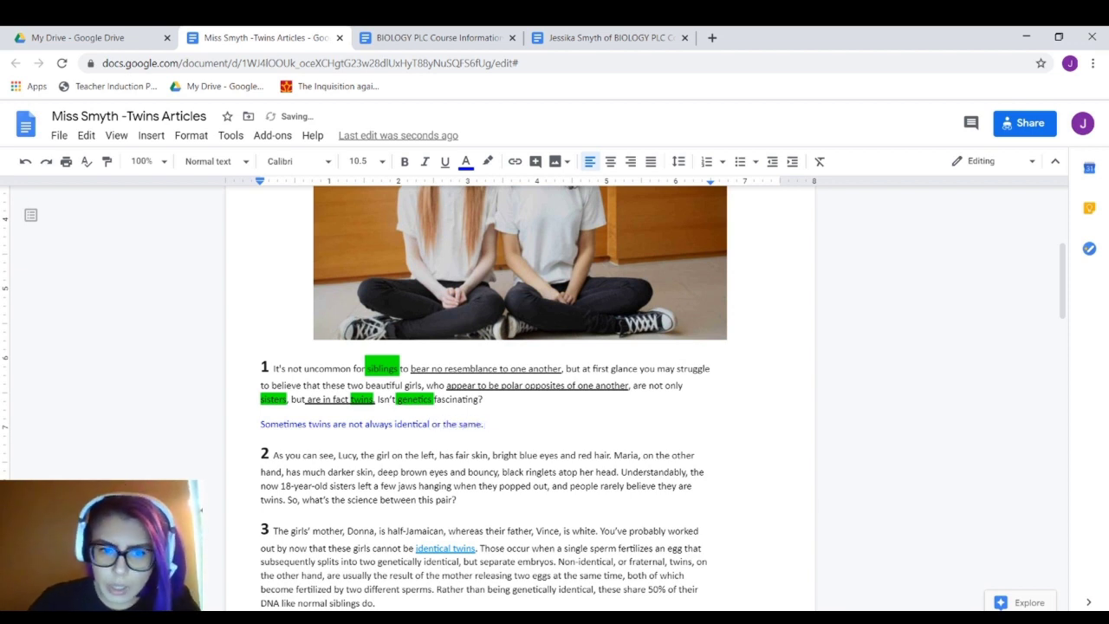
Make instruction 4 blue and give it a yellow highlight
scroll(520, 390, "up", 2)
scroll(520, 390, "up", 2)
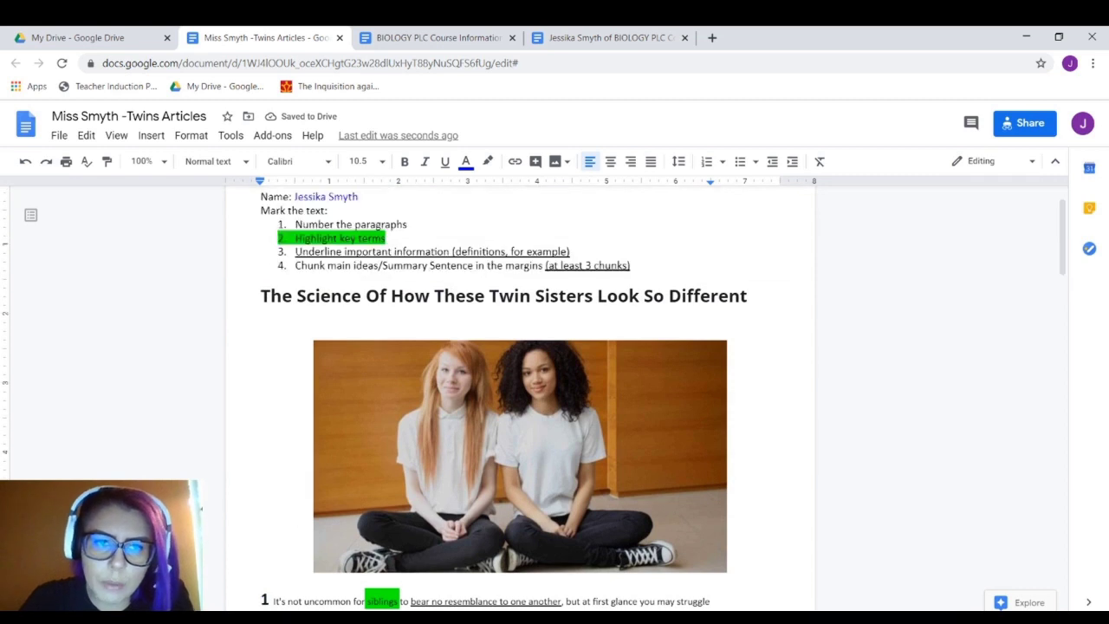
left_click_drag(295, 322, 636, 322)
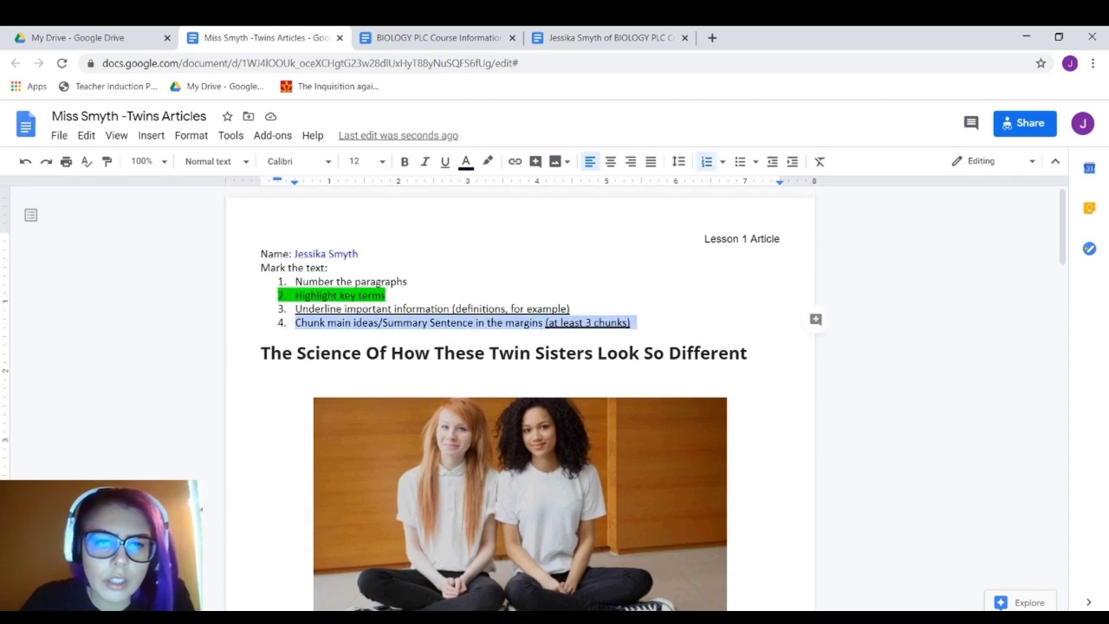
left_click(466, 161)
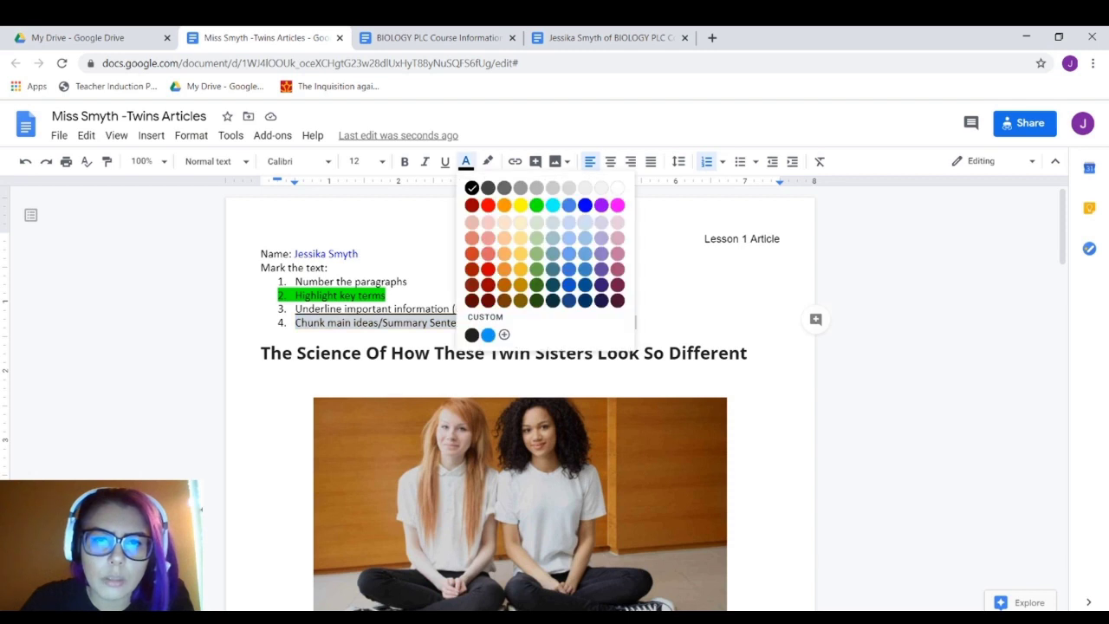
left_click(585, 205)
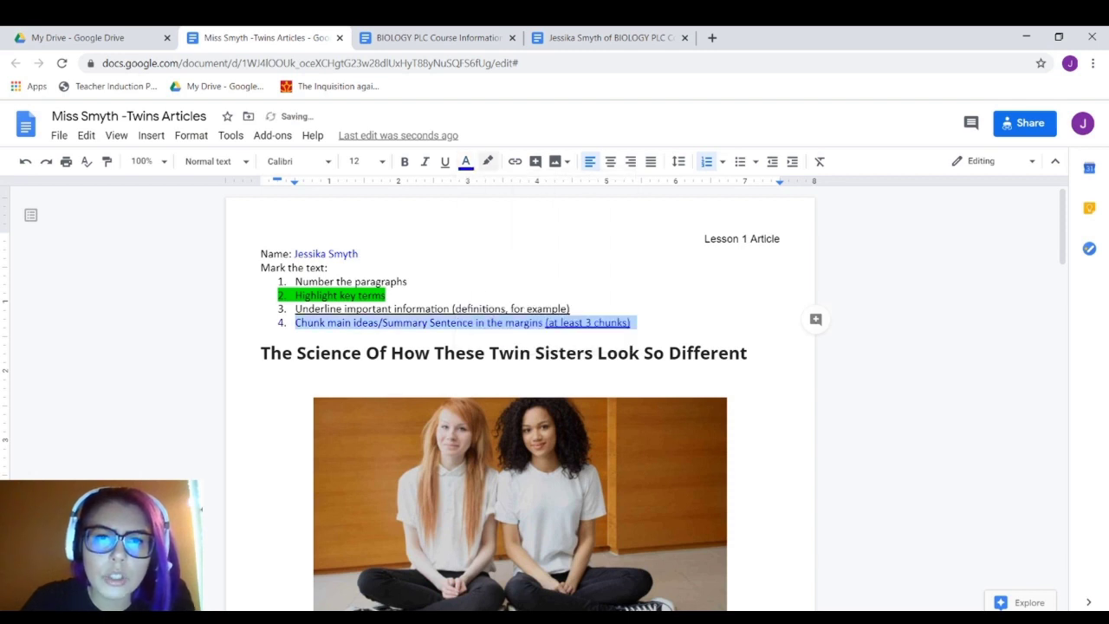
left_click(488, 161)
left_click(542, 225)
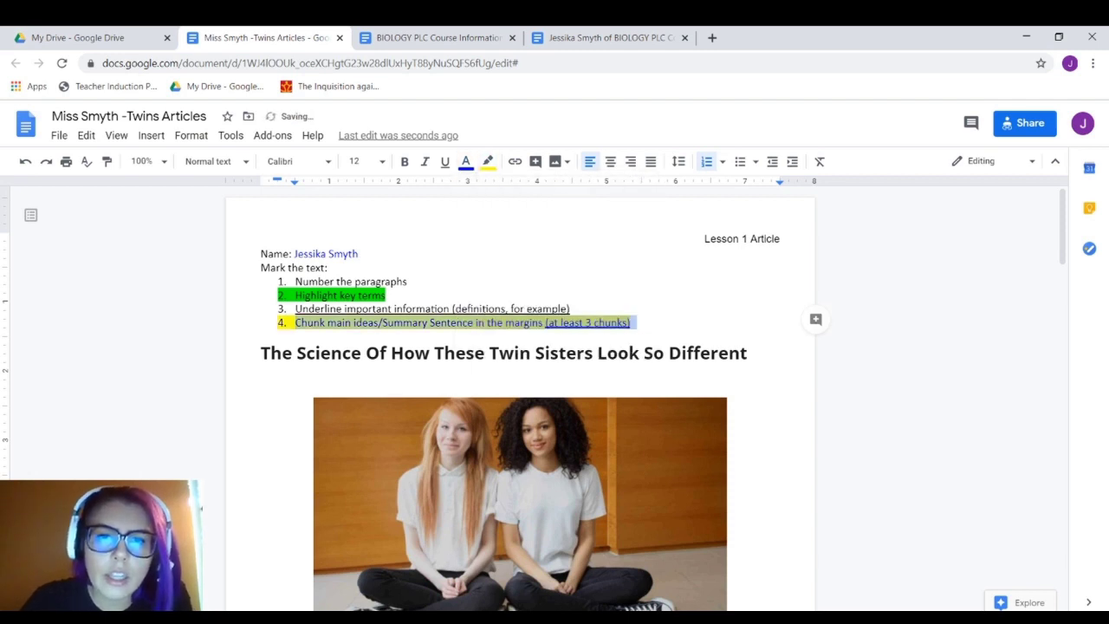
left_click(631, 322)
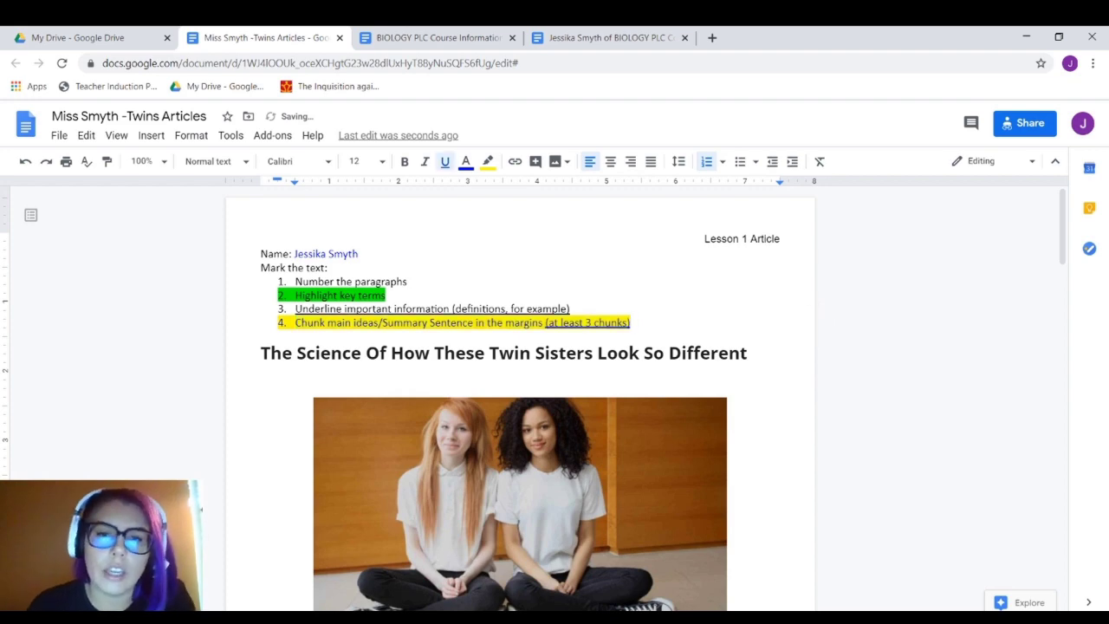
Highlight the blue summary sentence under paragraph 1 in yellow
scroll(520, 398, "down", 3)
scroll(520, 398, "down", 1)
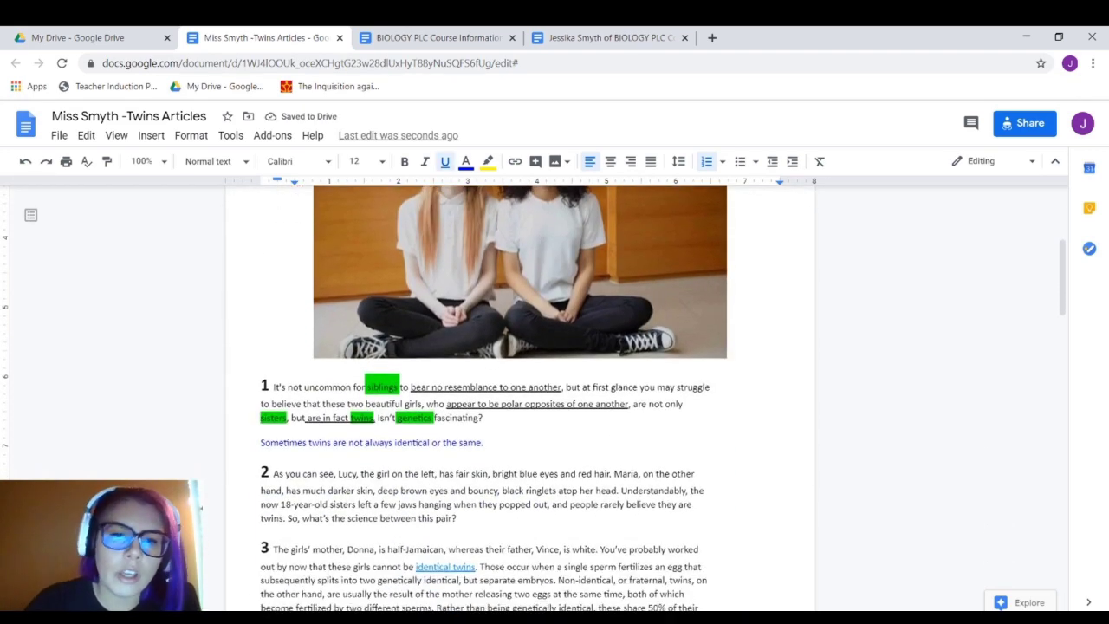
left_click_drag(260, 442, 487, 442)
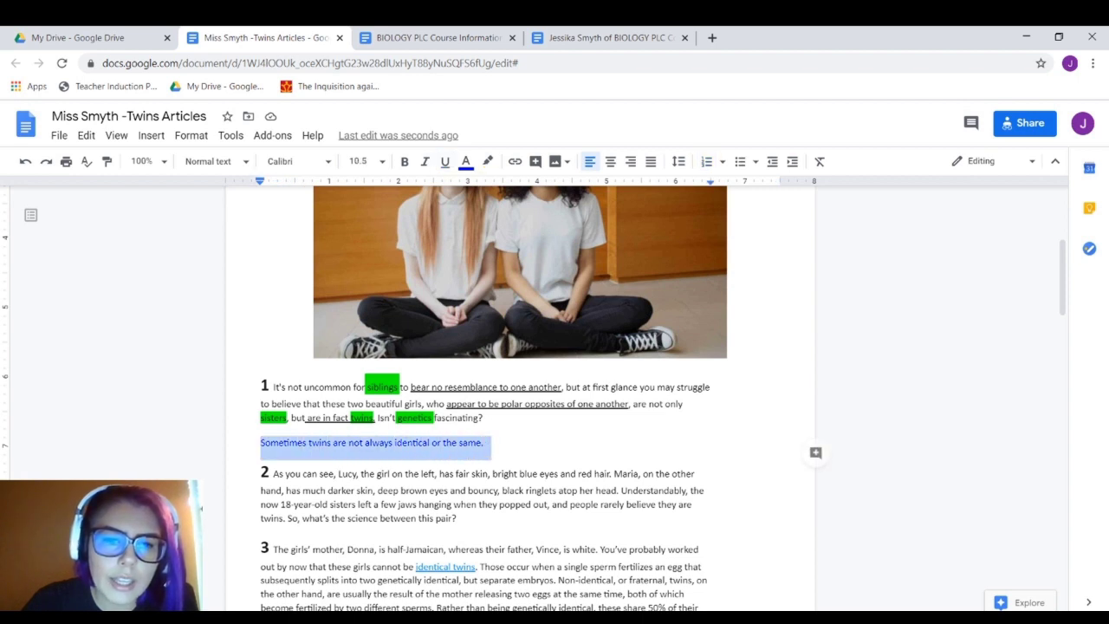
left_click(488, 161)
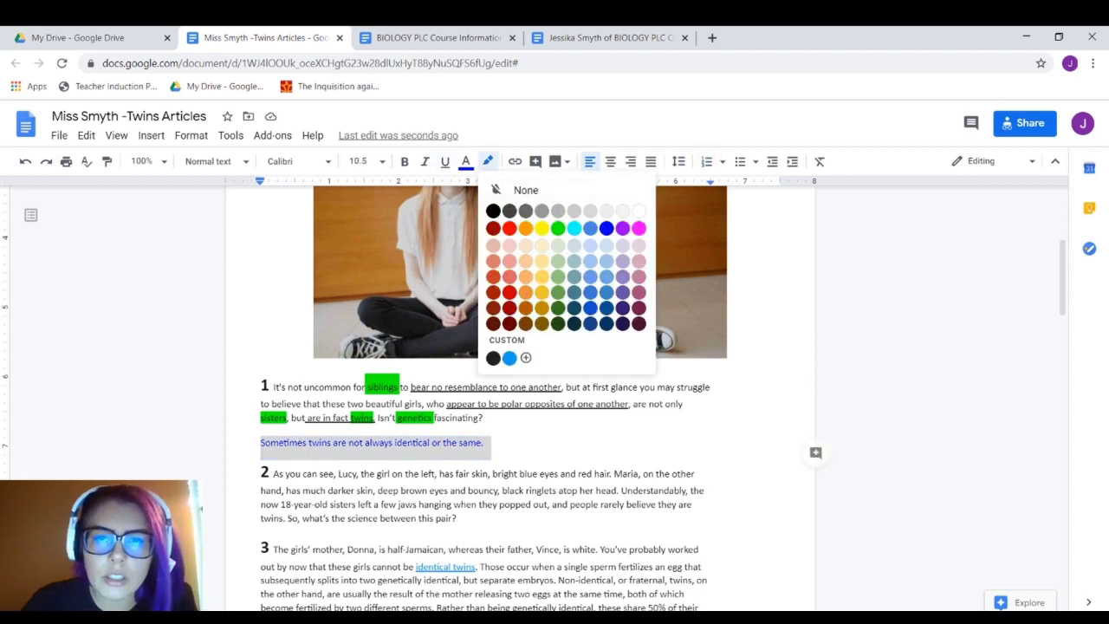
left_click(527, 227)
left_click(486, 442)
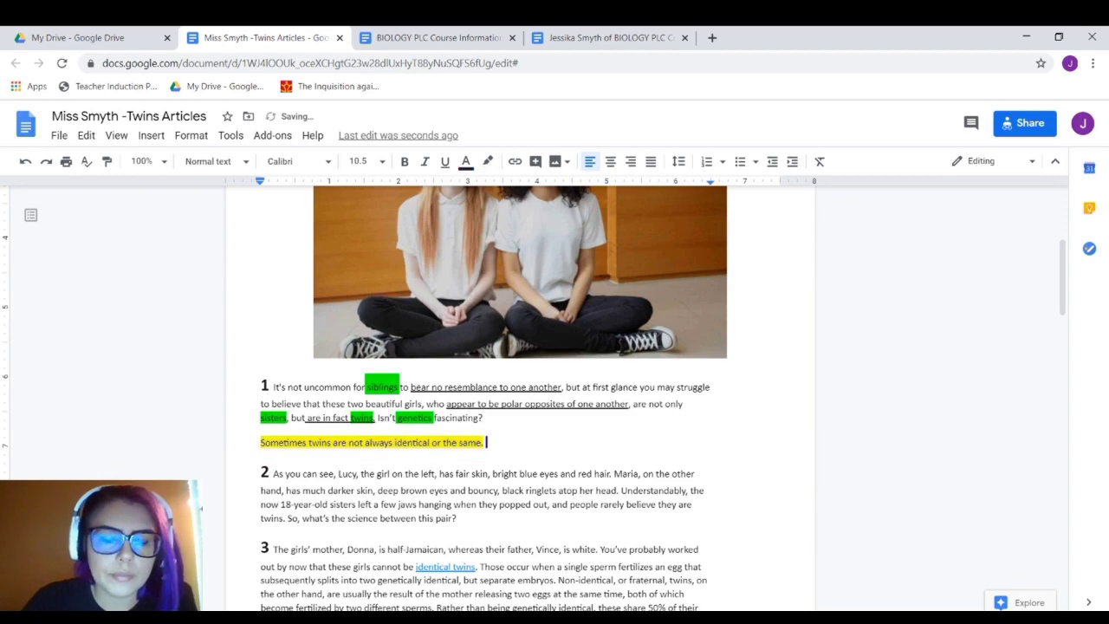
scroll(520, 399, "up", 4)
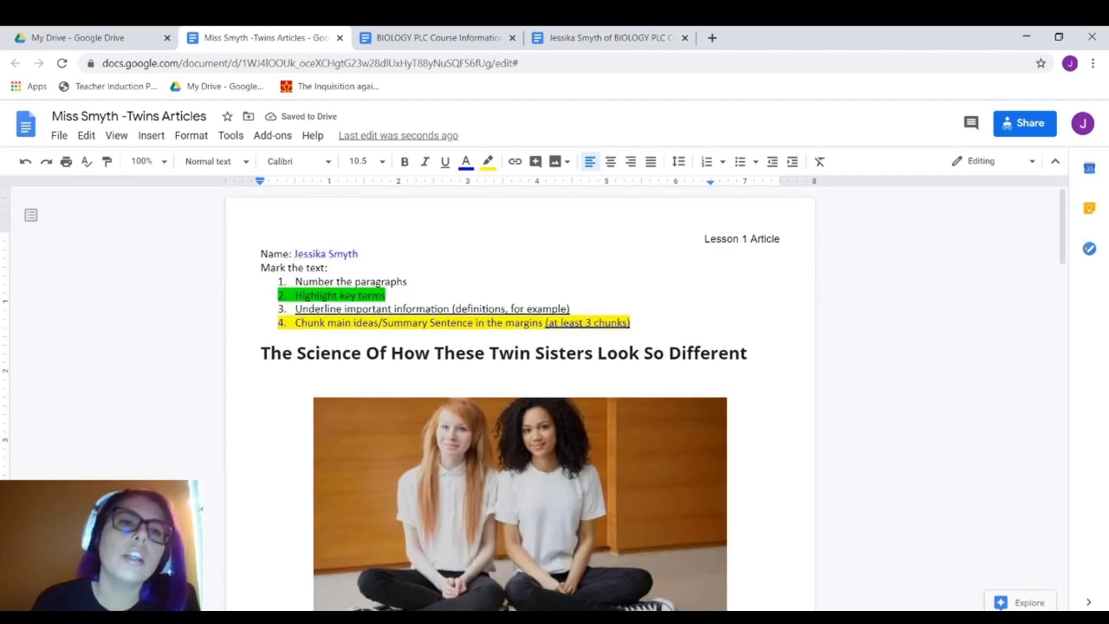
scroll(520, 398, "down", 10)
Switch from the browser to the OBS Studio window with Alt+Tab
scroll(520, 399, "up", 6)
scroll(520, 399, "up", 4)
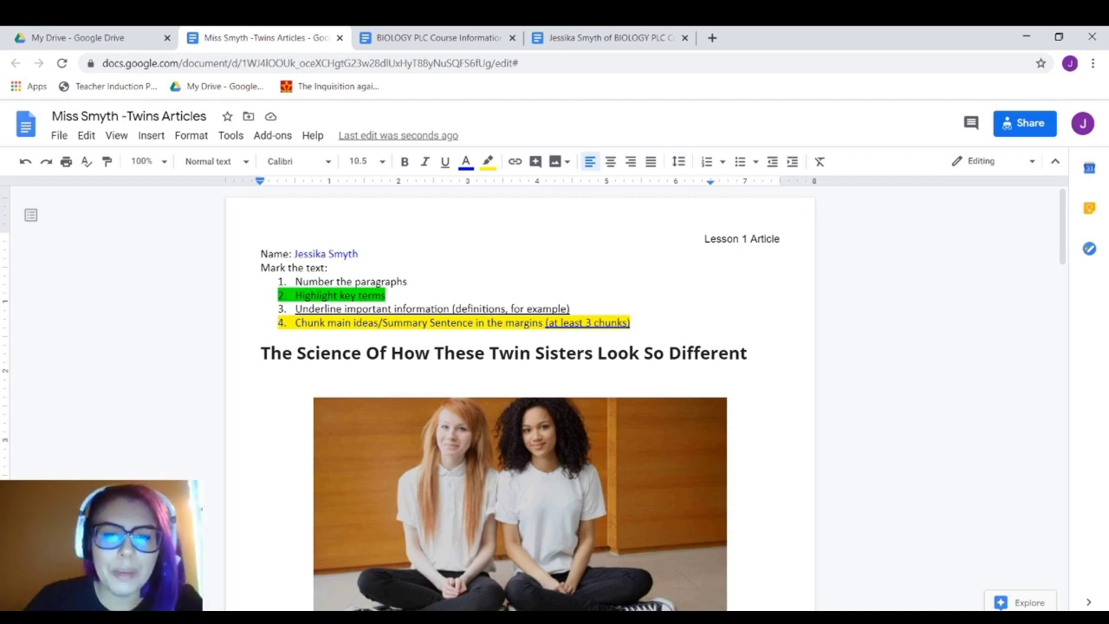
key("alt+Tab")
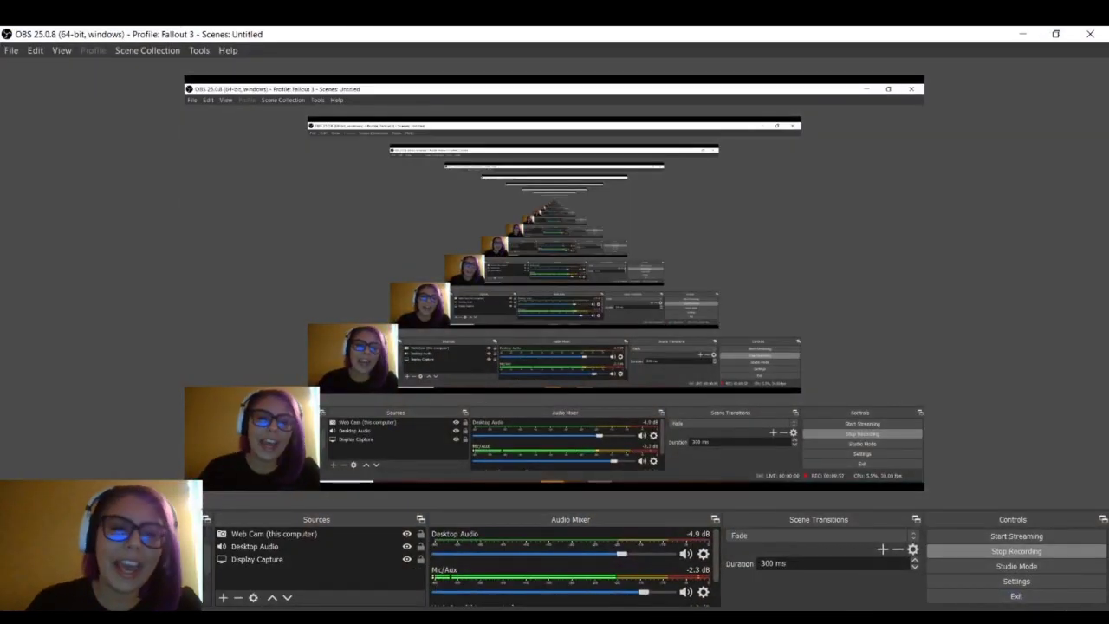